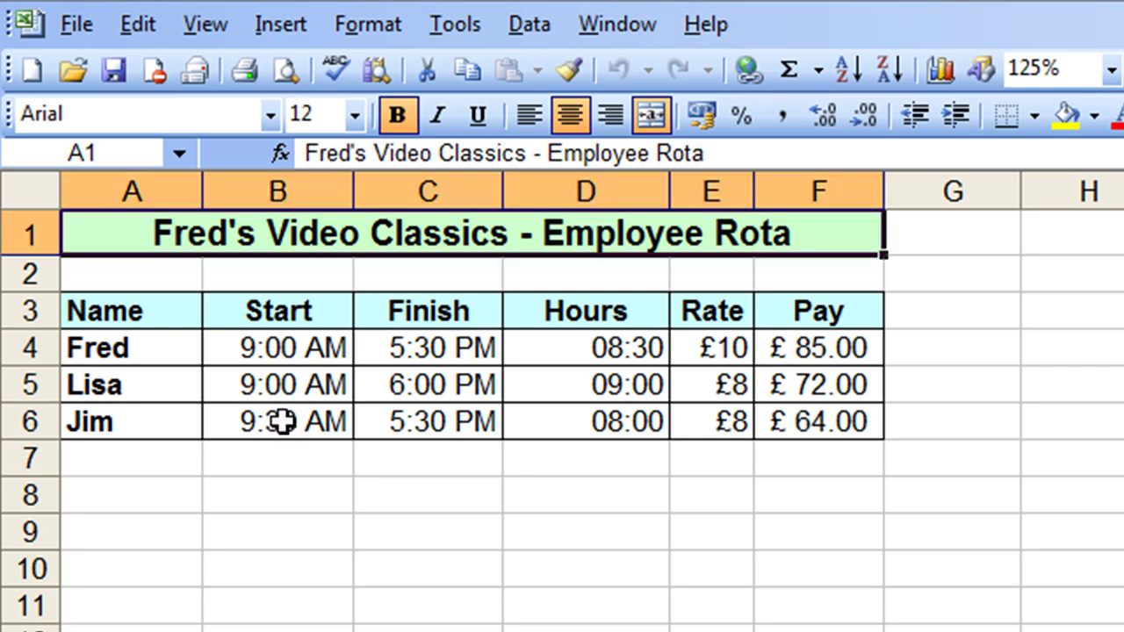
# - Enter 10 p in B6 and 5 a in C6 so Jim works 10:00 PM to 5:00 AM
pyautogui.click(282, 422)
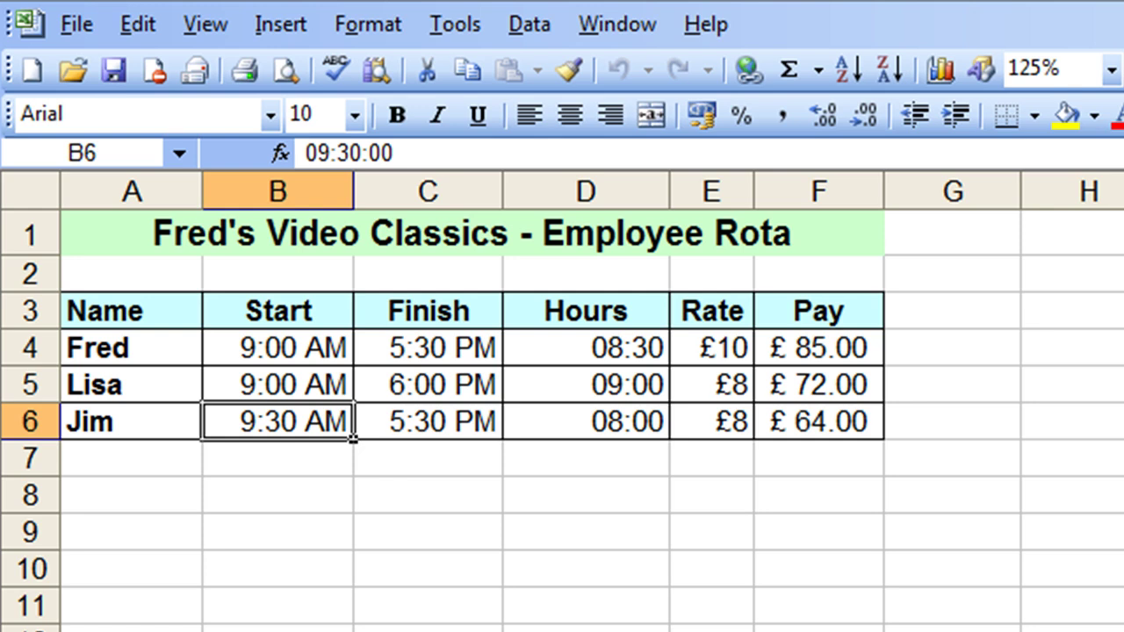
pyautogui.write('10 p')
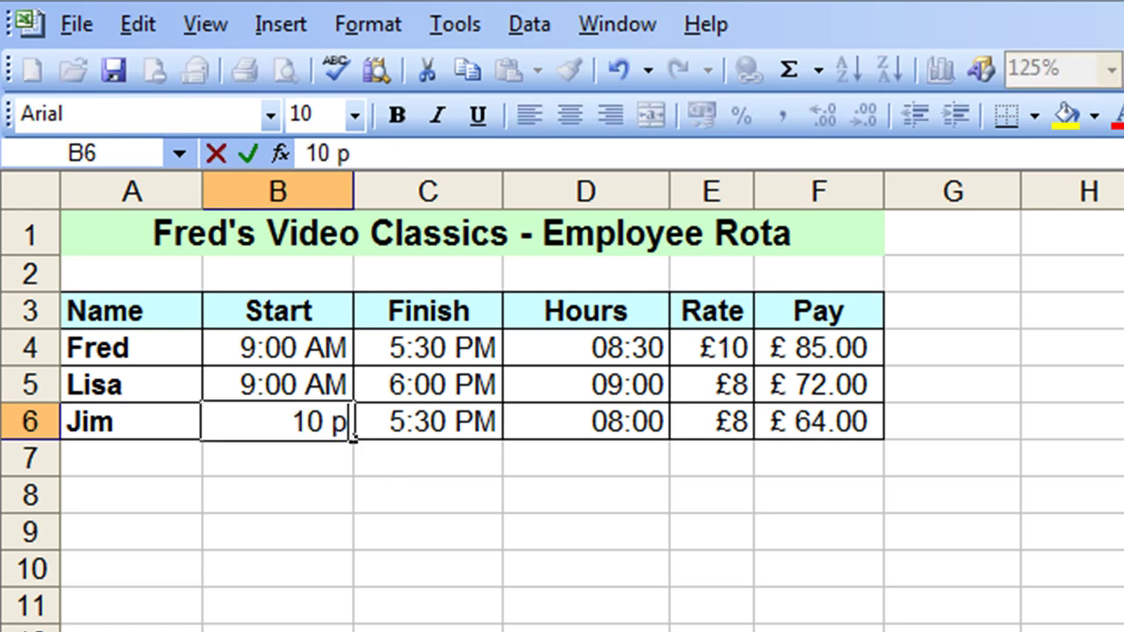
pyautogui.press('Tab')
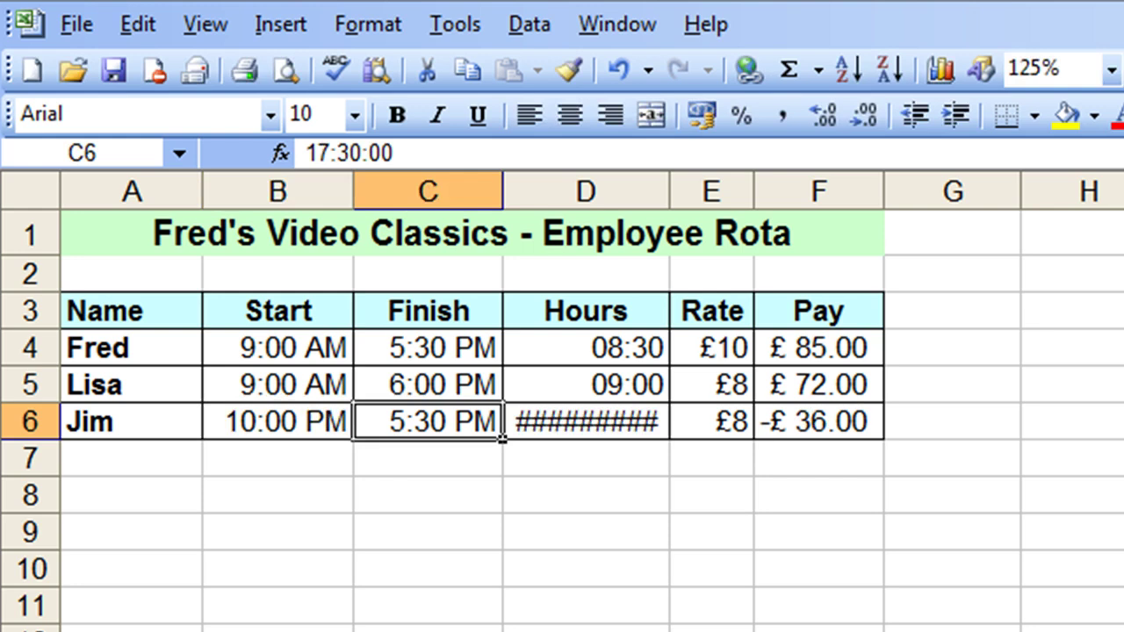
pyautogui.write('5 a')
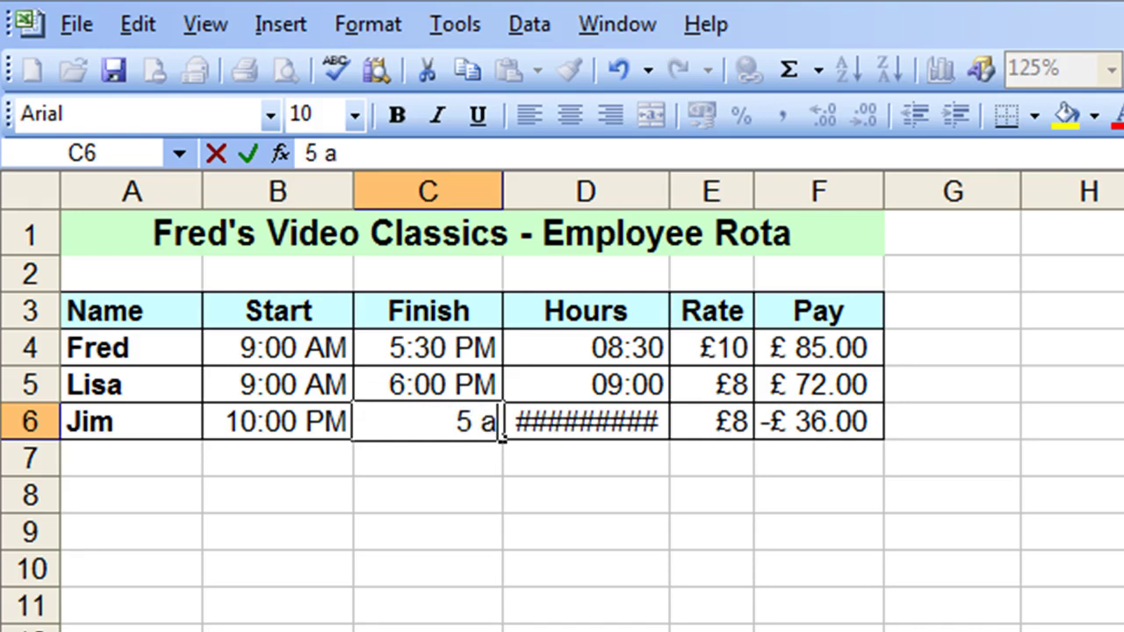
pyautogui.press('Tab')
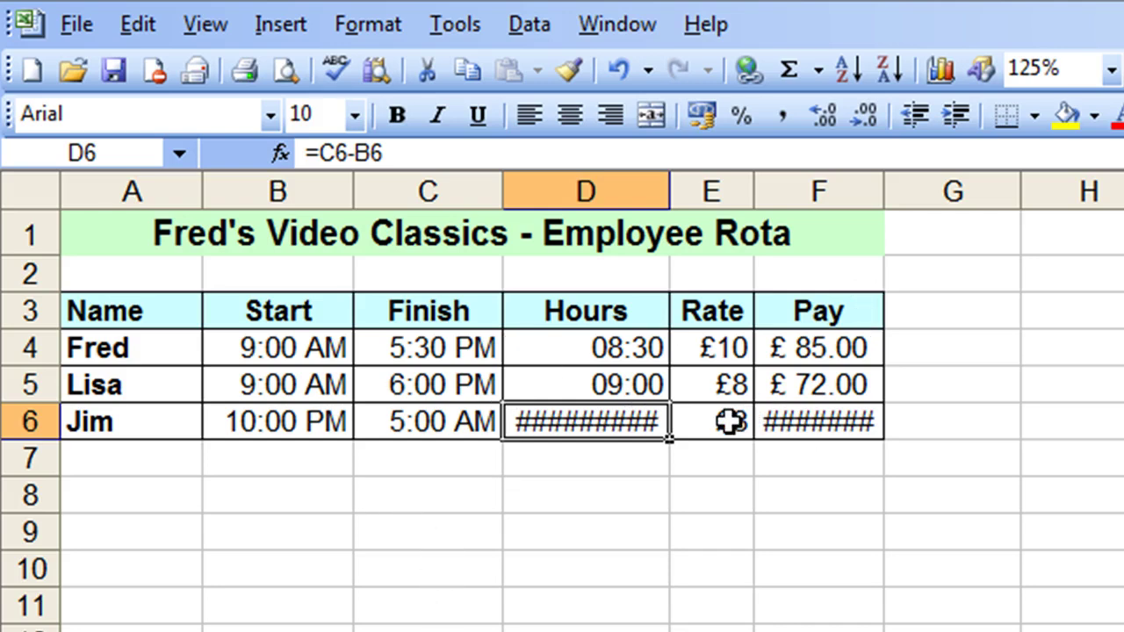
# - Extend Jim's D6 Hours formula in the formula bar to =C6-B6+(C6<B6)
pyautogui.click(404, 153)
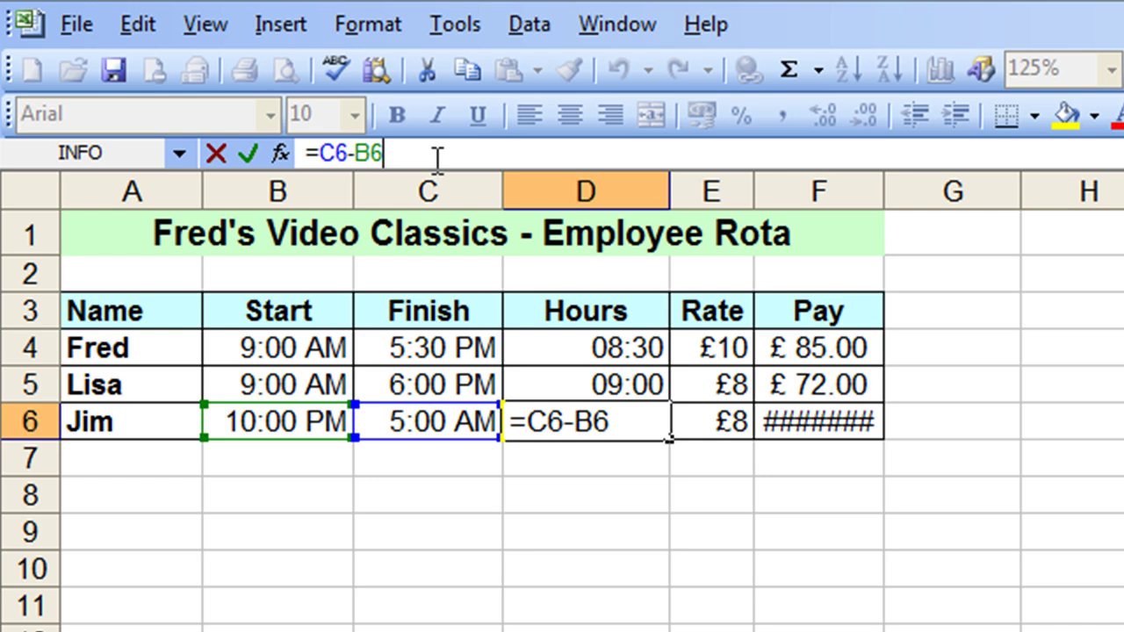
pyautogui.write('+')
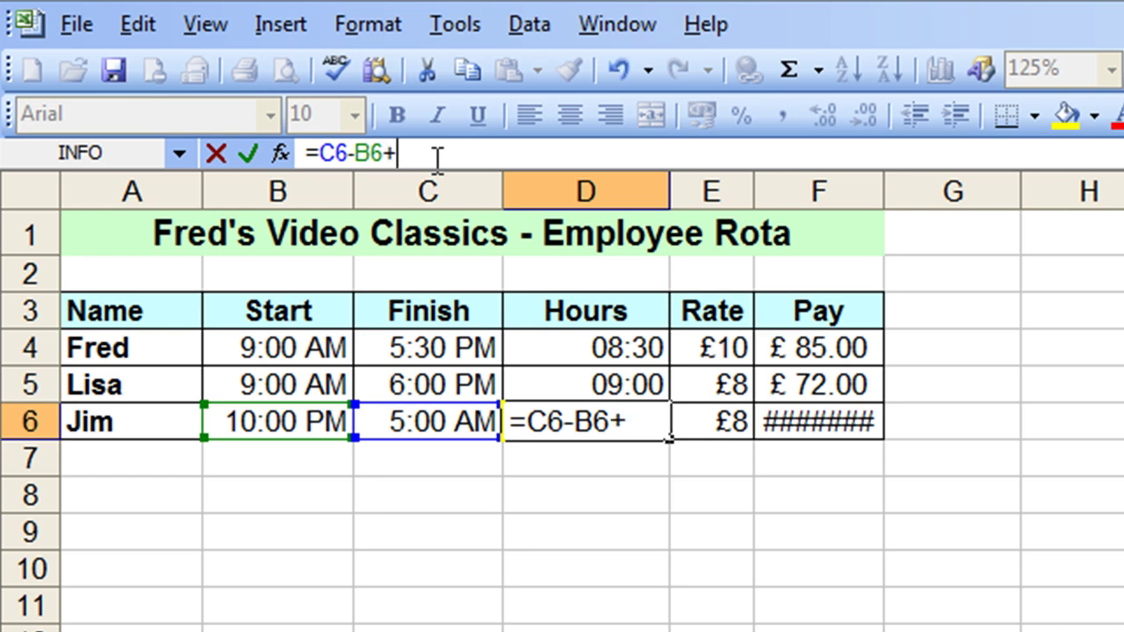
pyautogui.write('(')
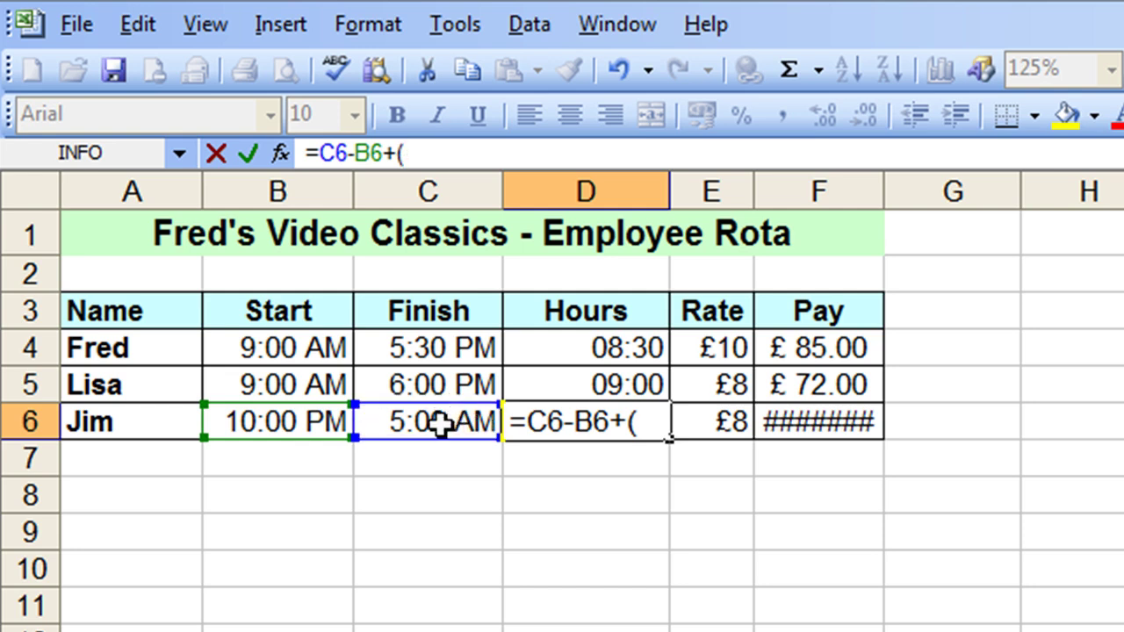
pyautogui.click(451, 424)
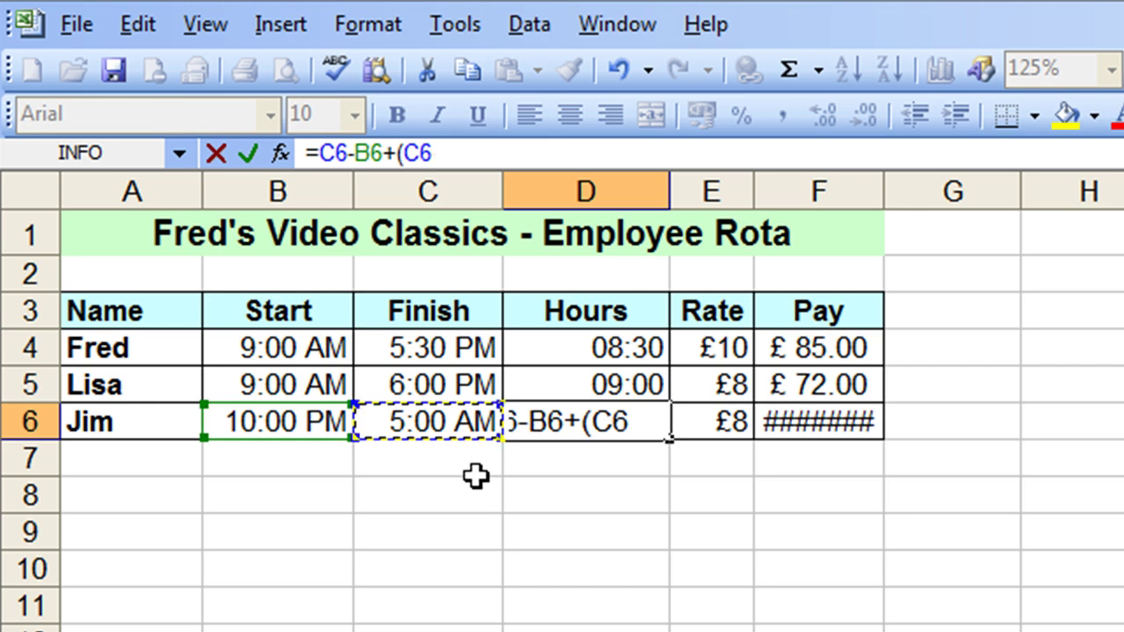
pyautogui.write('<')
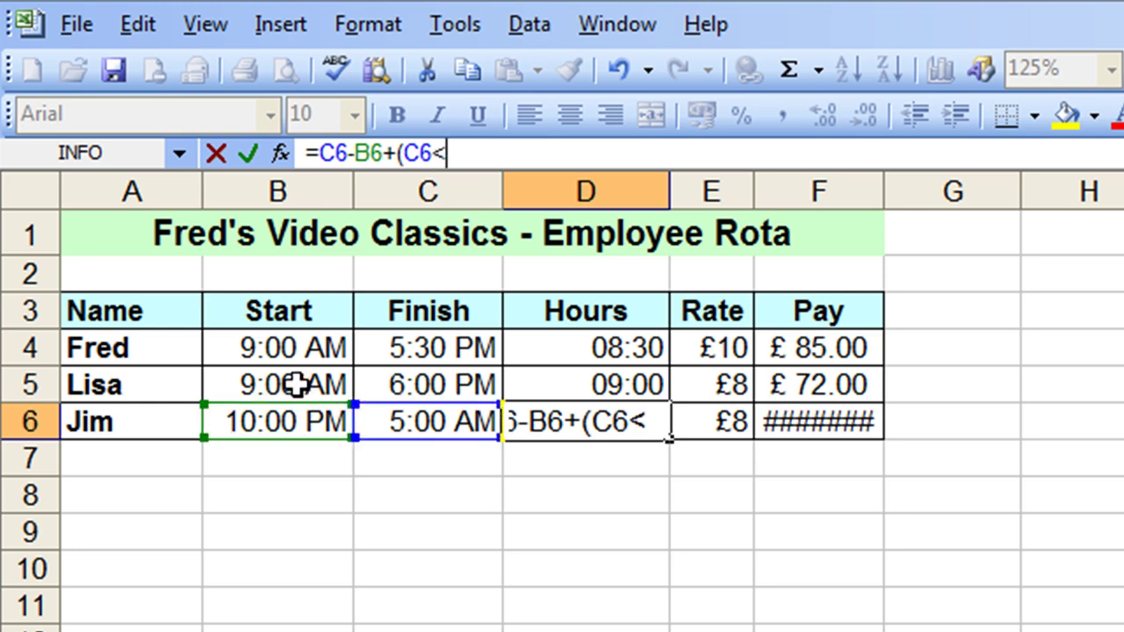
pyautogui.click(283, 425)
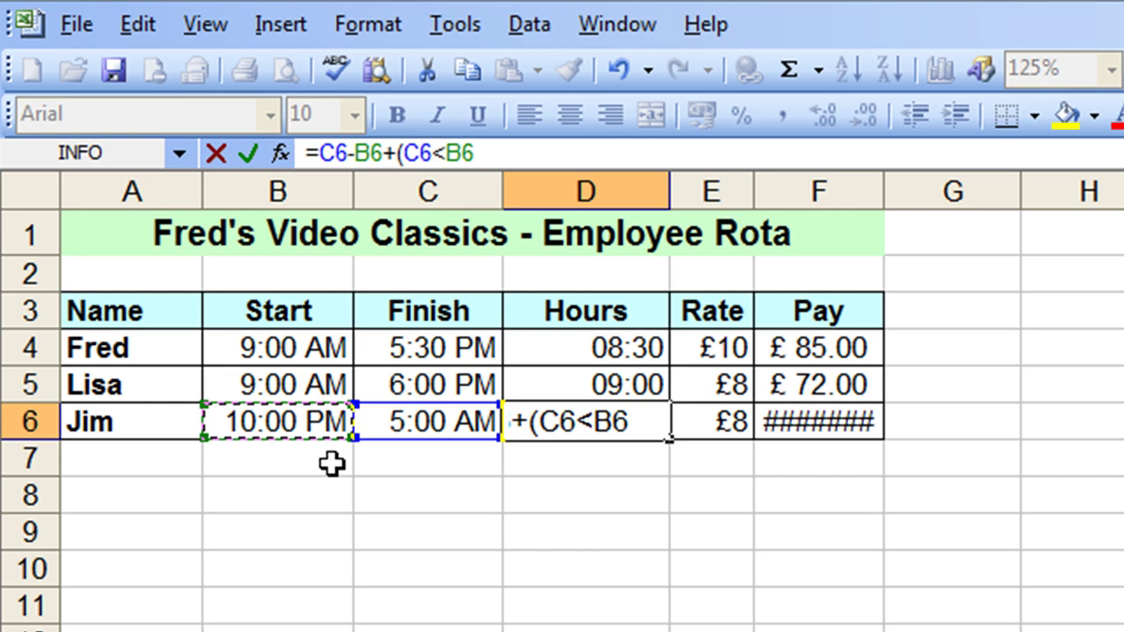
pyautogui.write(')')
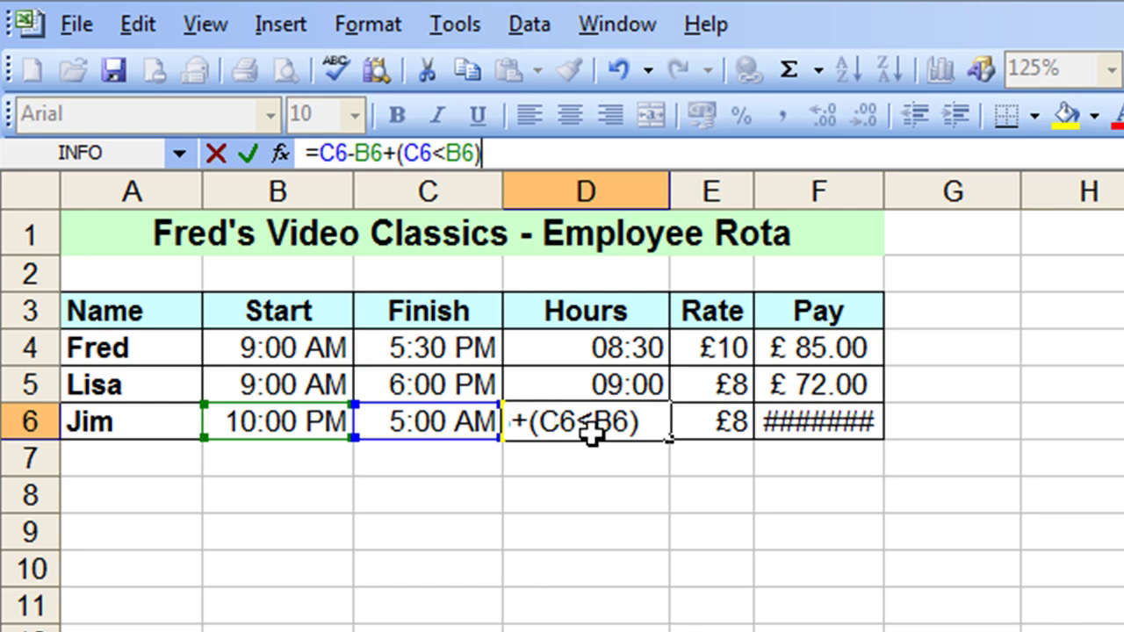
# - Confirm D6's formula, fill it up to D4 and D5, and check each copy
pyautogui.click(249, 156)
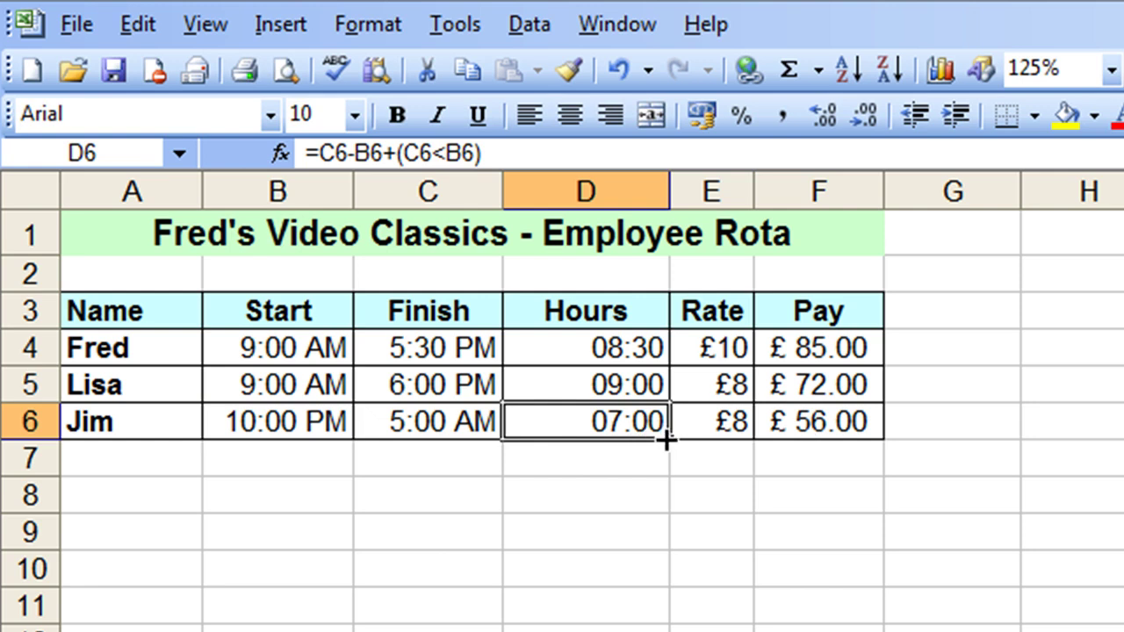
pyautogui.moveTo(663, 434); pyautogui.dragTo(657, 345)
pyautogui.click(580, 350)
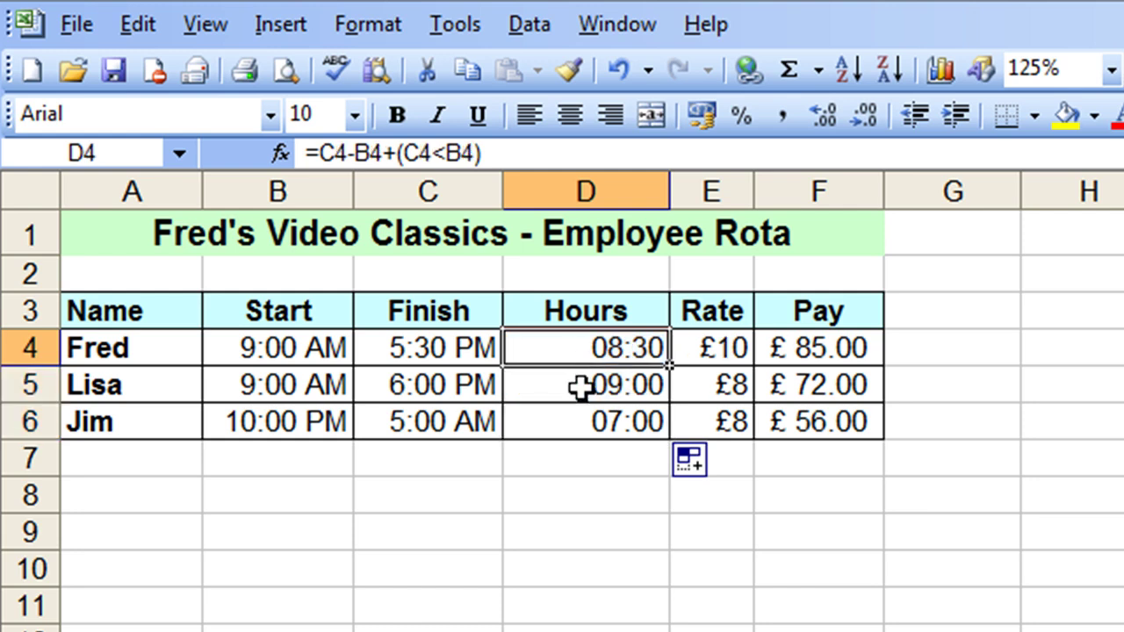
pyautogui.click(581, 389)
pyautogui.click(582, 423)
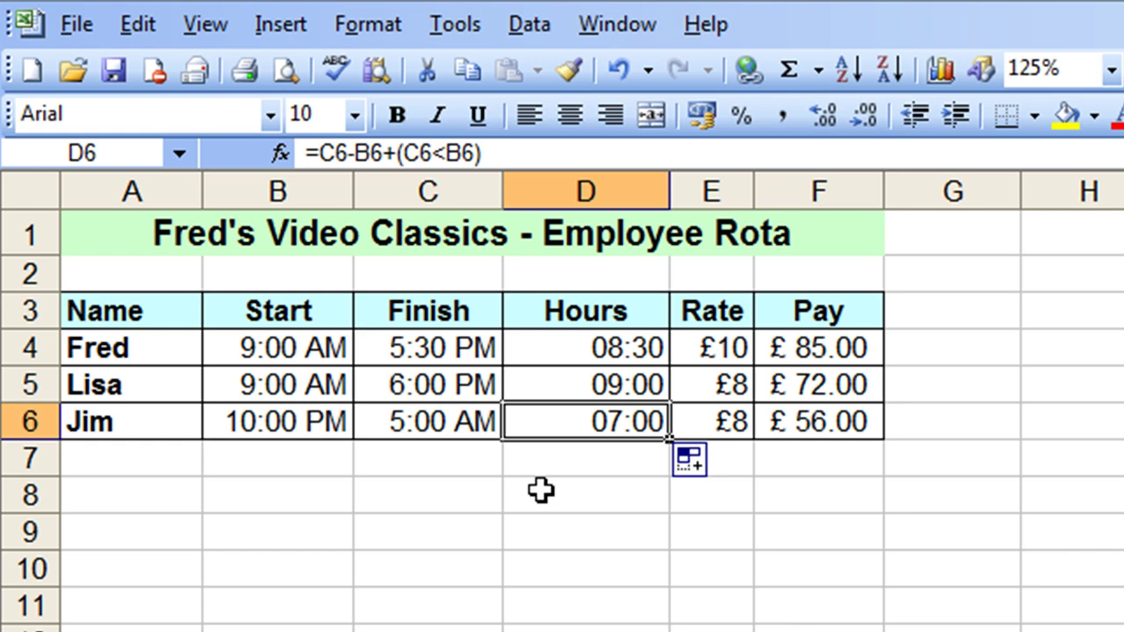
# - Label row 8 'Stock Check' in A8 and widen column A to fit it
pyautogui.click(116, 489)
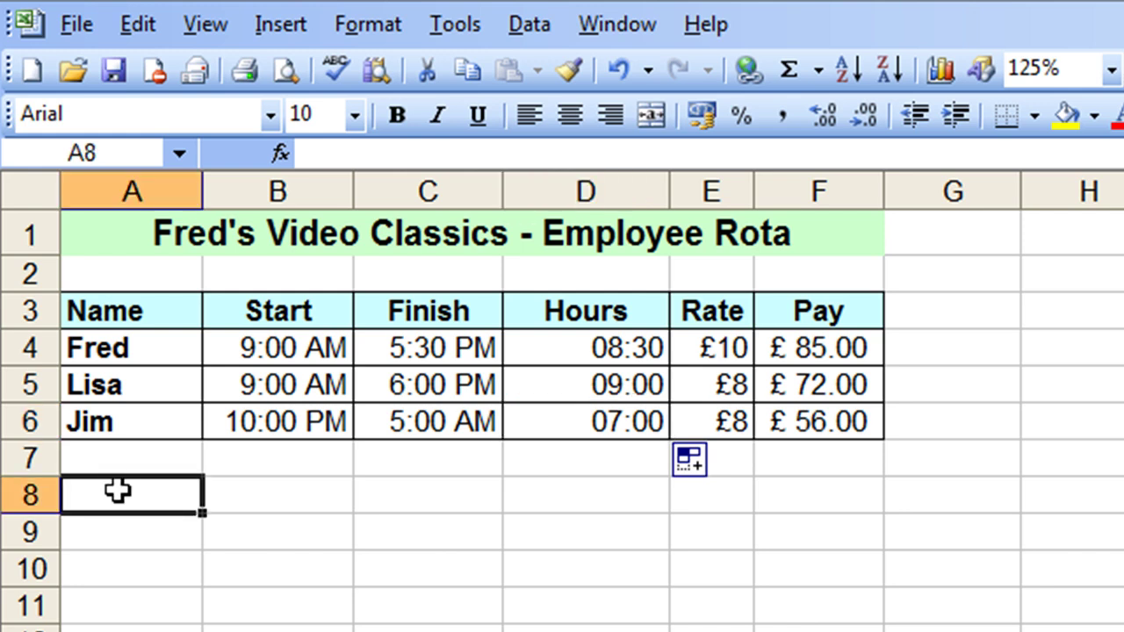
pyautogui.write('Stock ')
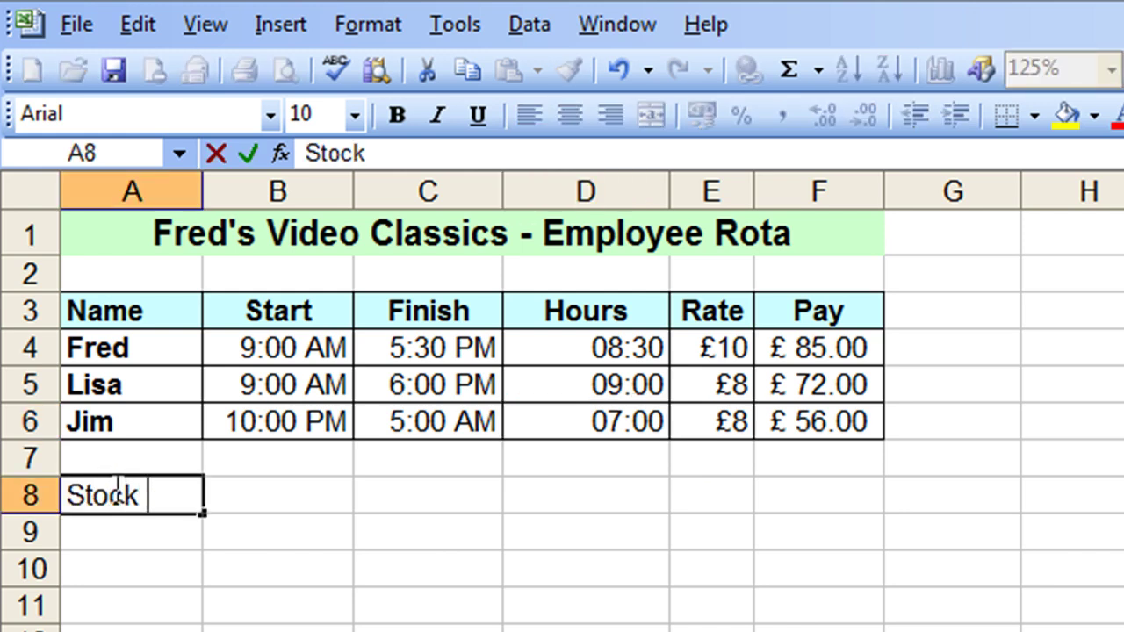
pyautogui.write('Check')
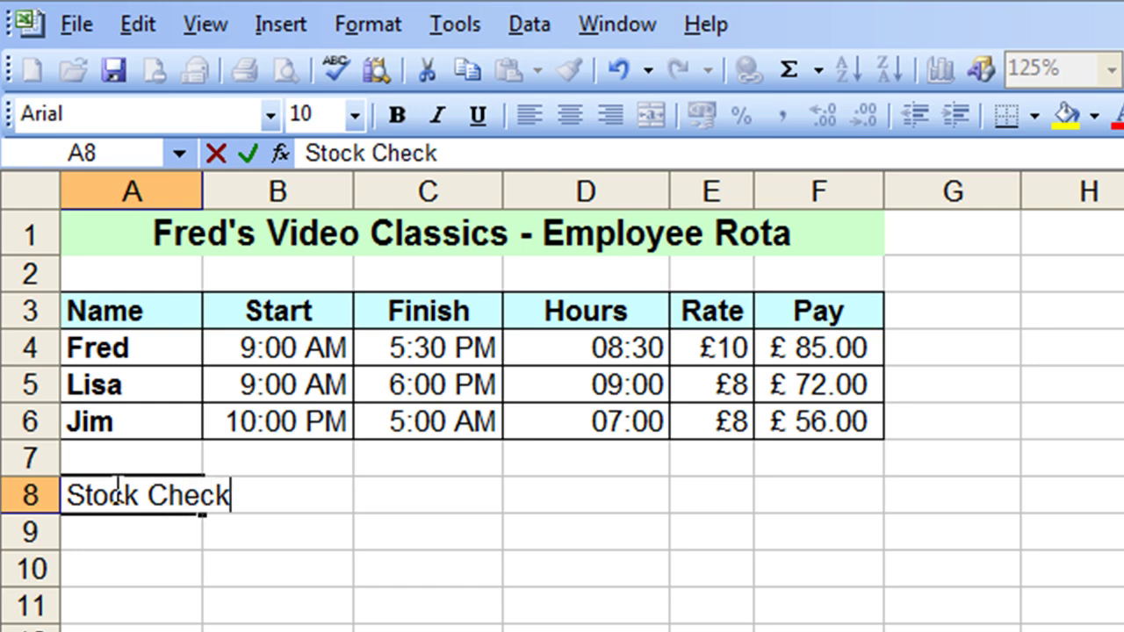
pyautogui.press('Tab')
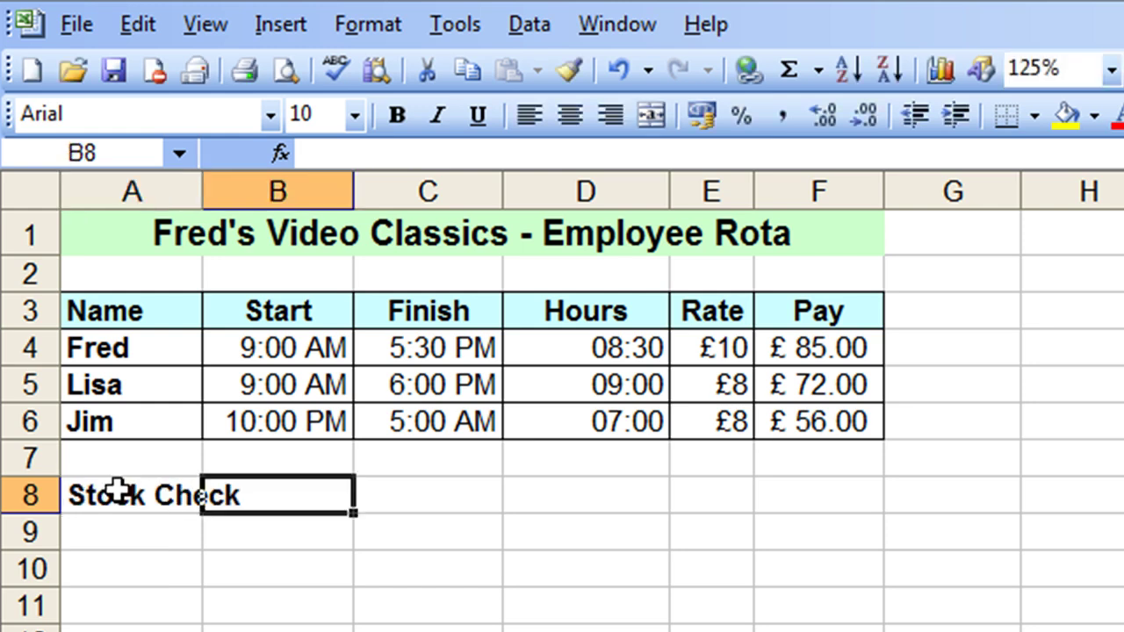
pyautogui.moveTo(202, 186); pyautogui.dragTo(248, 188)
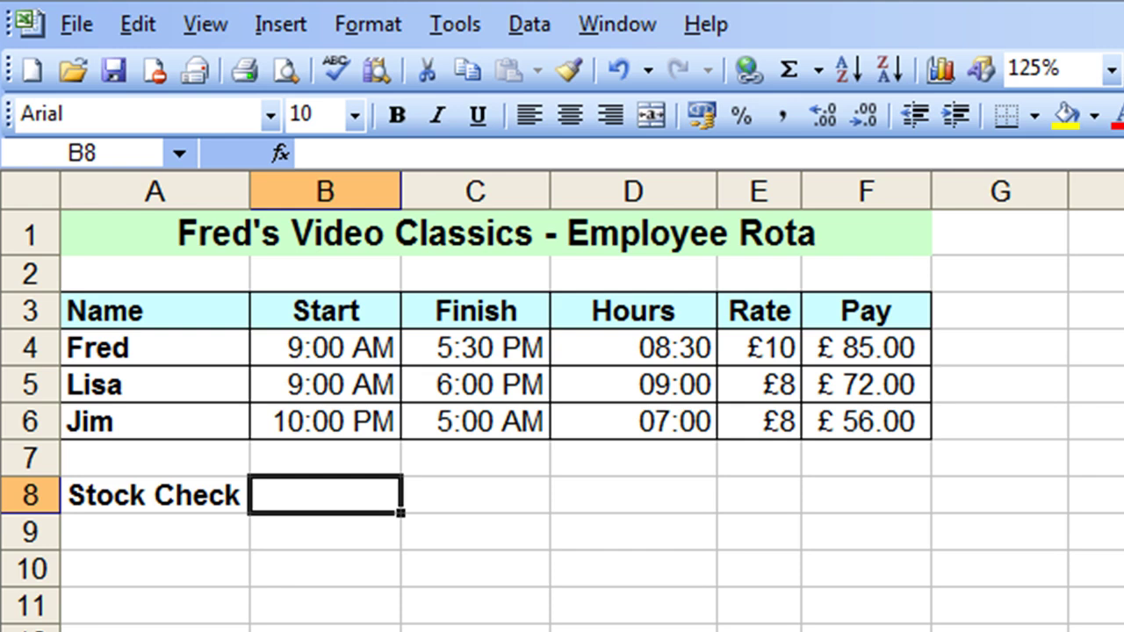
# - Enter the Stock Check start 1/5 9 a and widen column B to show 01/05/2011 09:00
pyautogui.write('1/5')
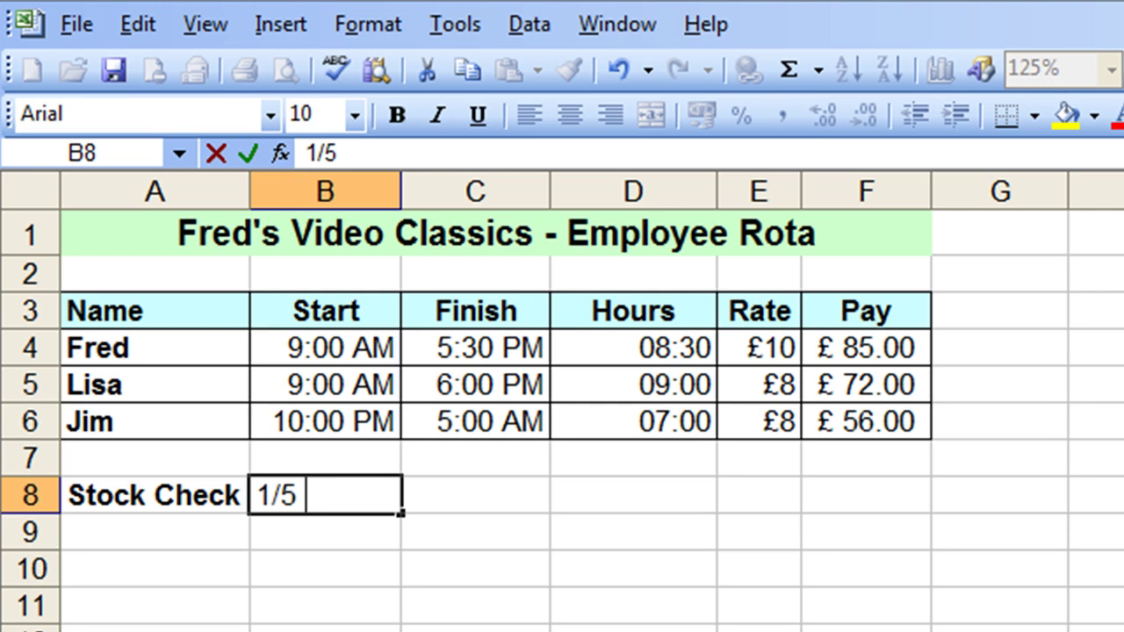
pyautogui.write(' 9 a')
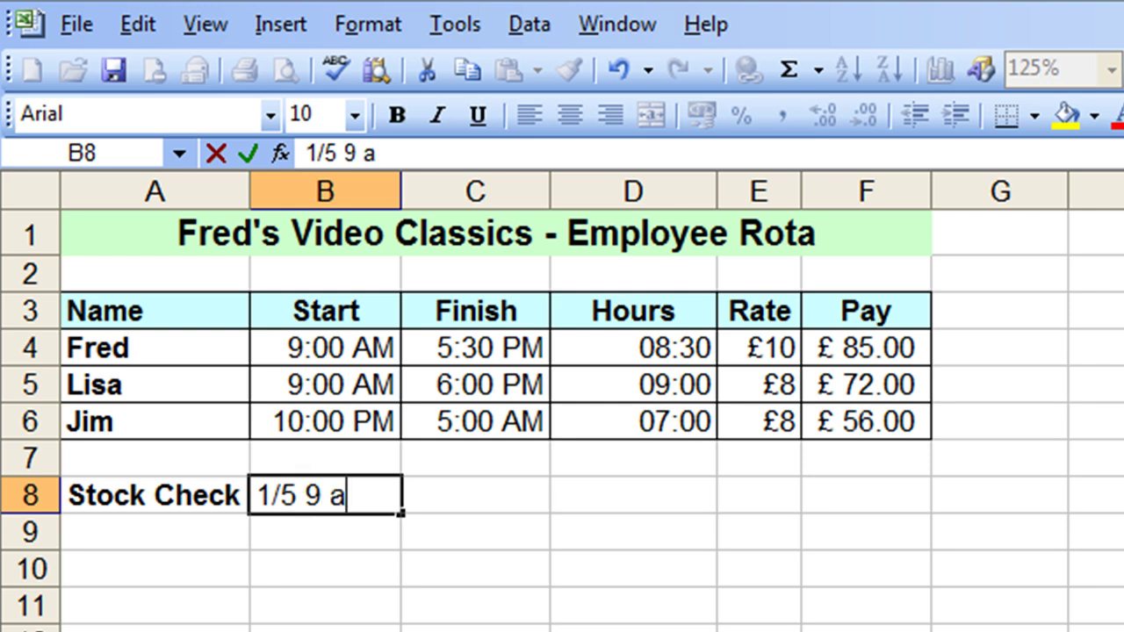
pyautogui.press('Tab')
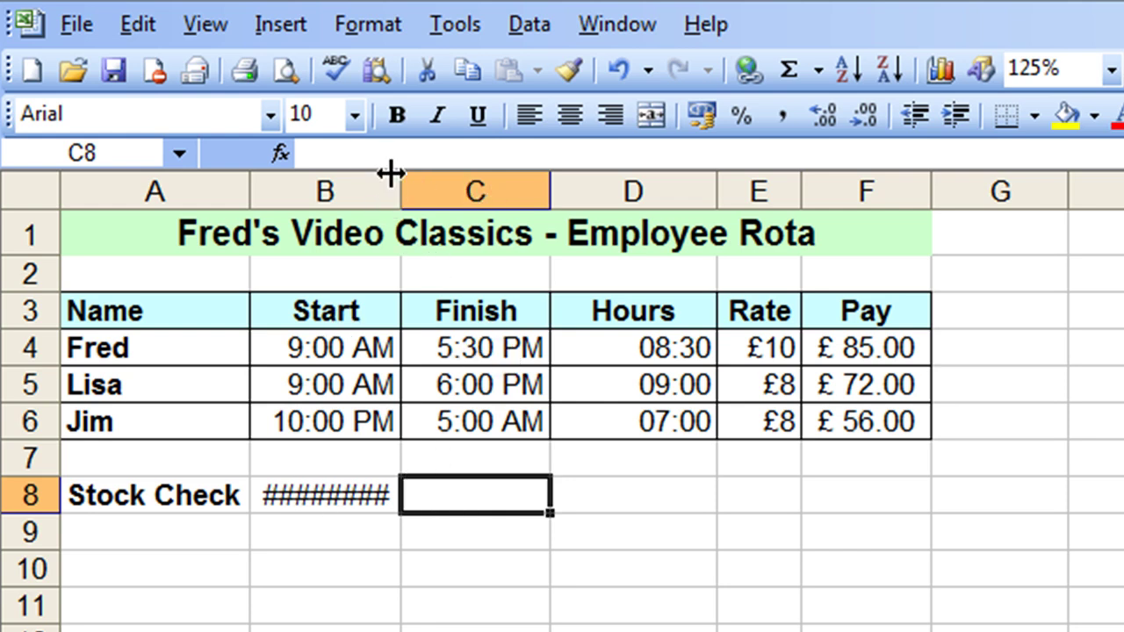
pyautogui.moveTo(400, 176); pyautogui.dragTo(485, 191)
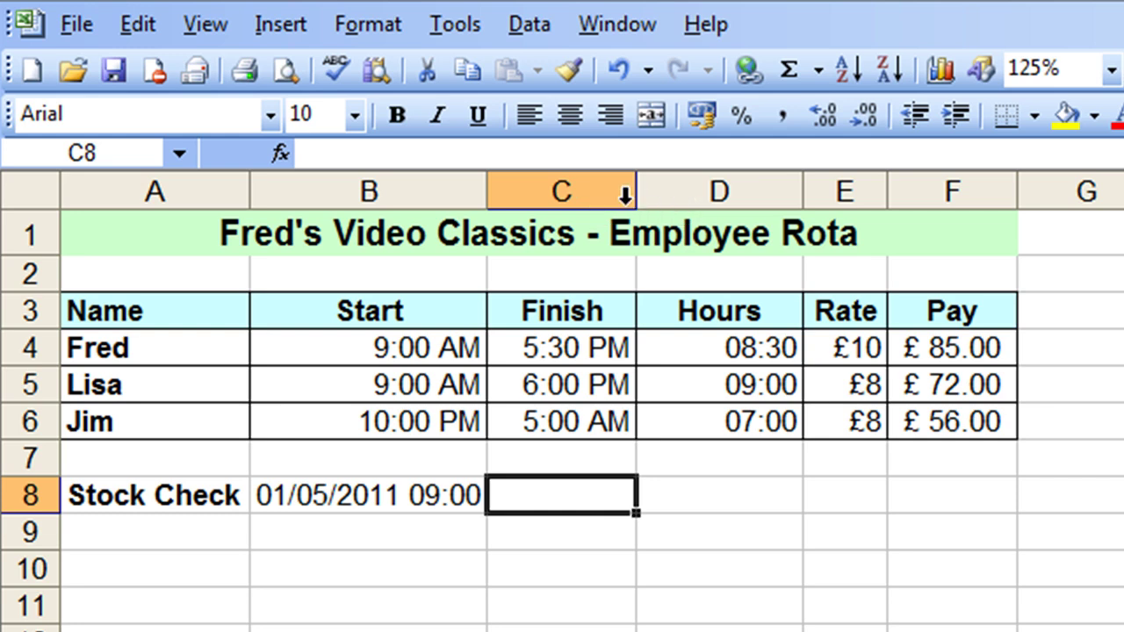
# - Widen column C and enter the finish 4/5 5:30 p (04/05/2011 17:30)
pyautogui.moveTo(629, 200); pyautogui.dragTo(756, 191)
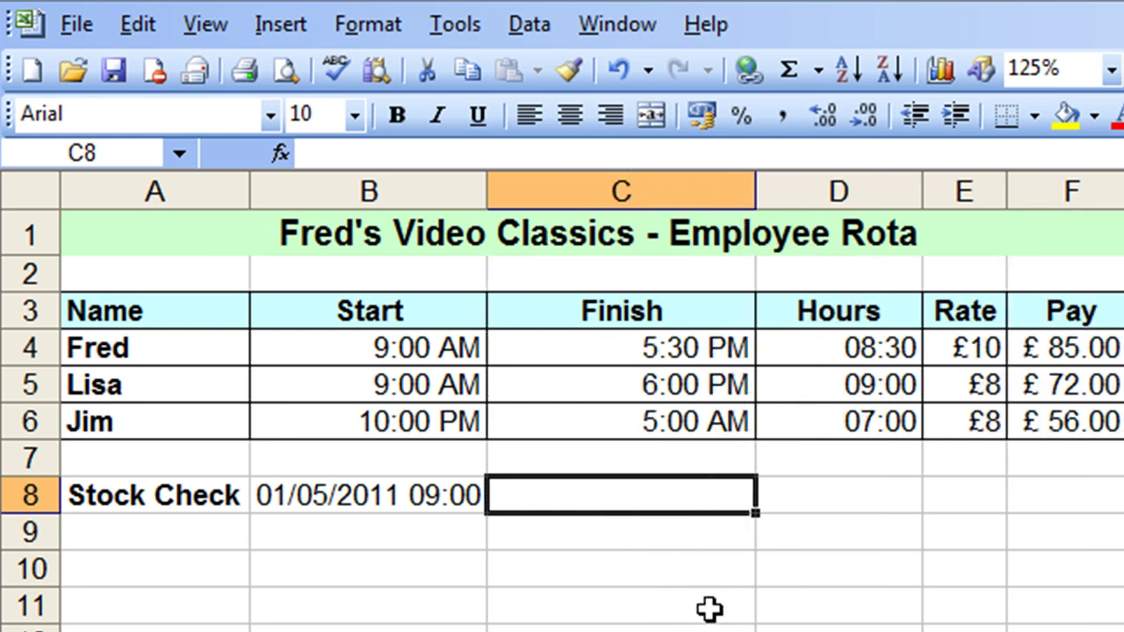
pyautogui.write('4')
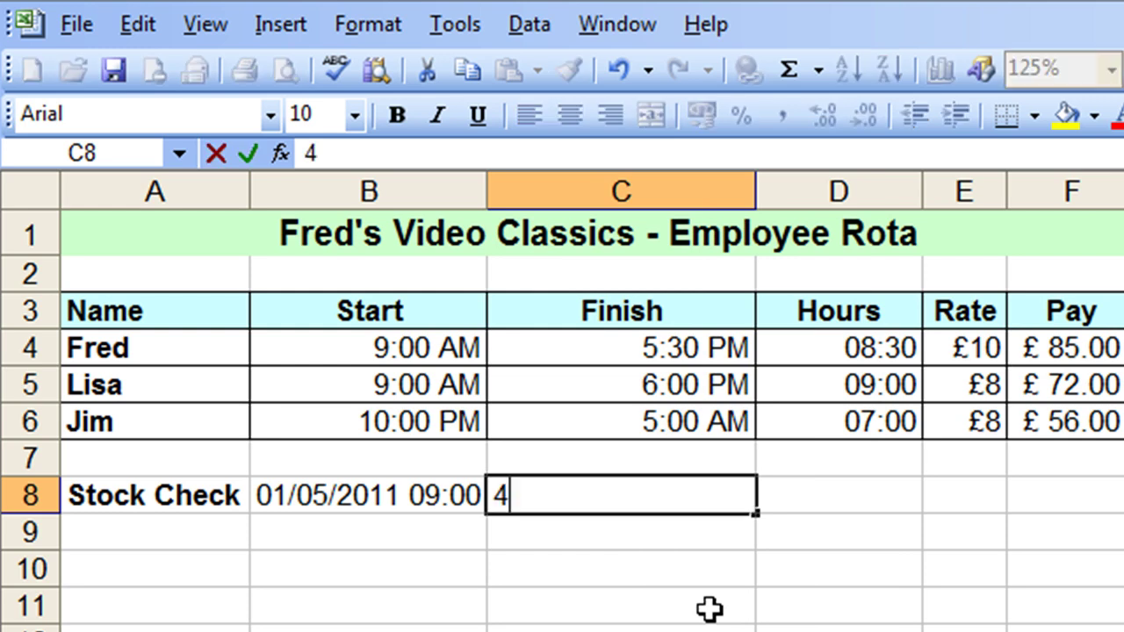
pyautogui.write('/5')
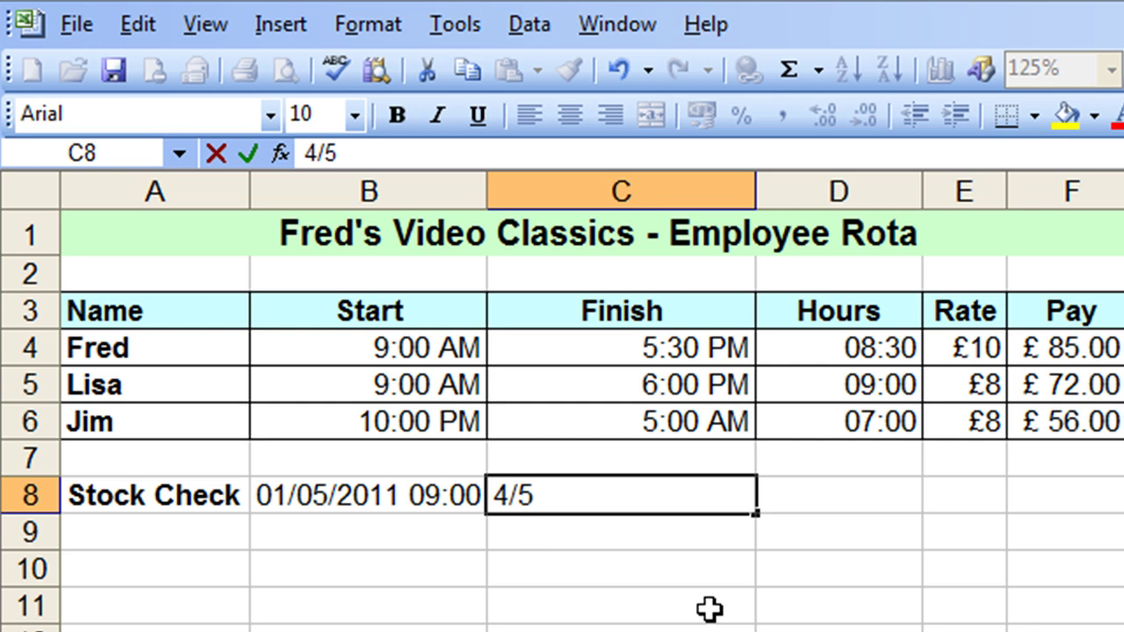
pyautogui.write('5:30 ')
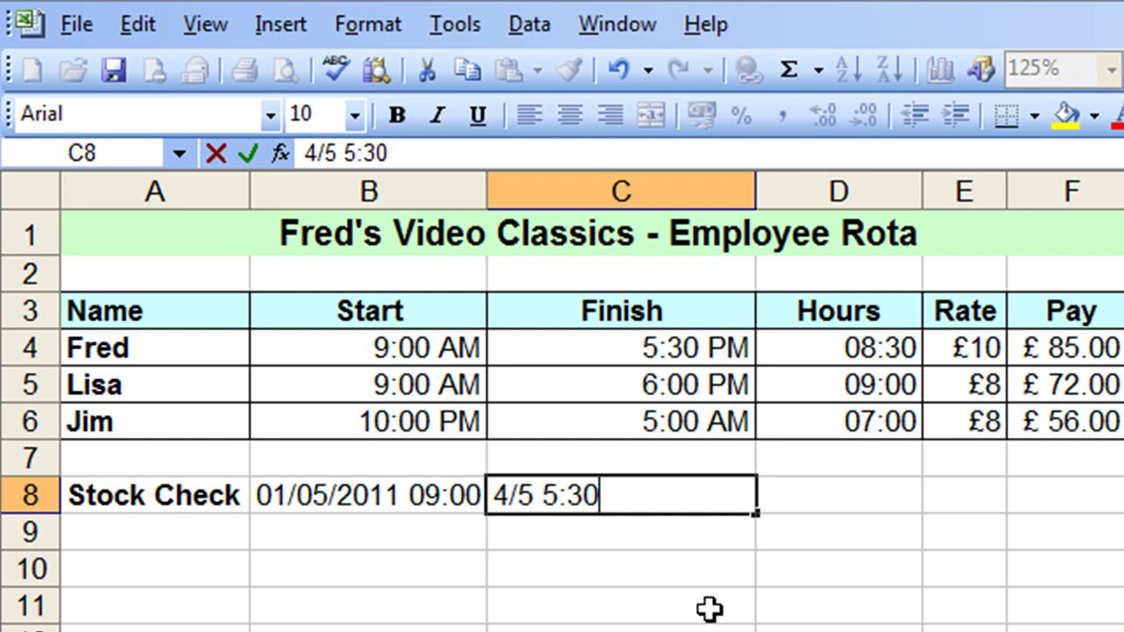
pyautogui.write('p')
pyautogui.press('Tab')
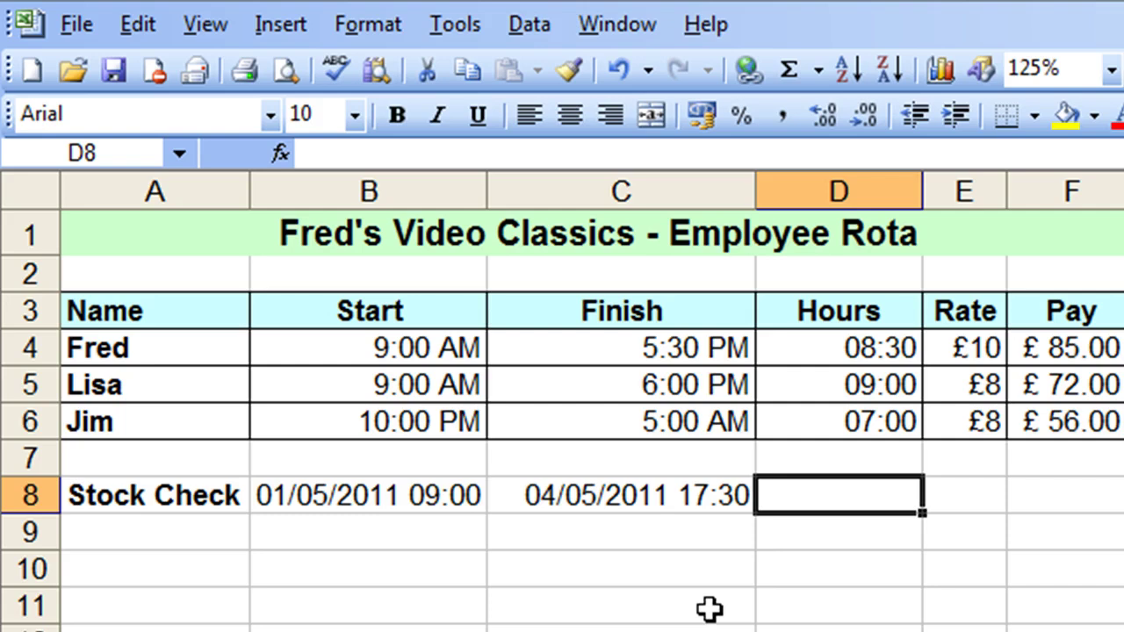
# - Enter =C8-B8 in D8 and widen column D so the duration displays
pyautogui.write('=')
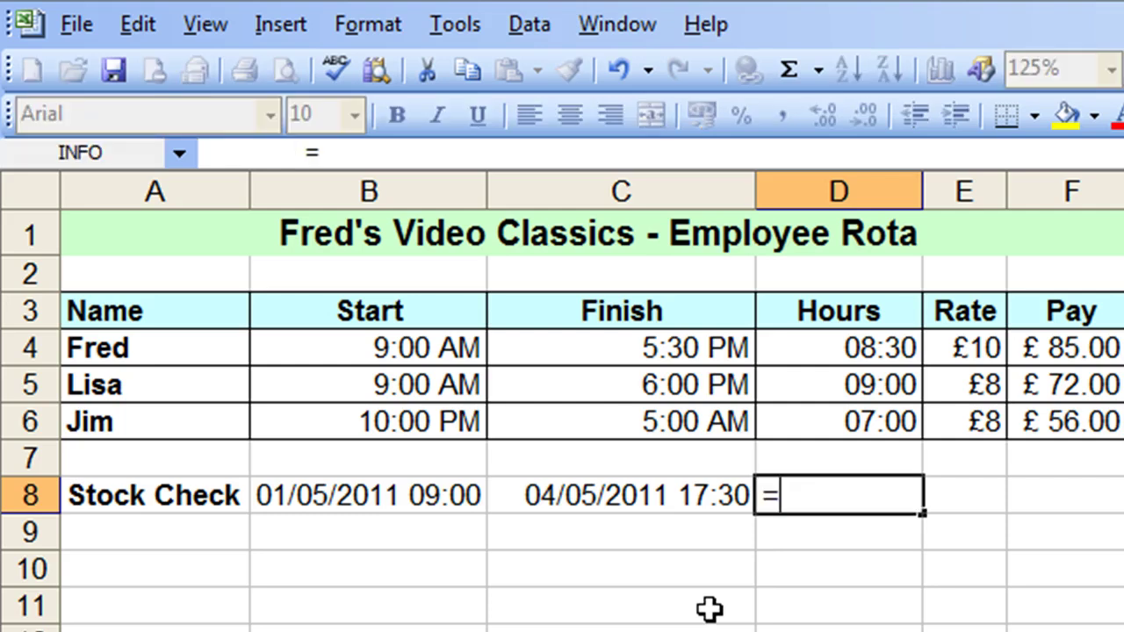
pyautogui.click(660, 500)
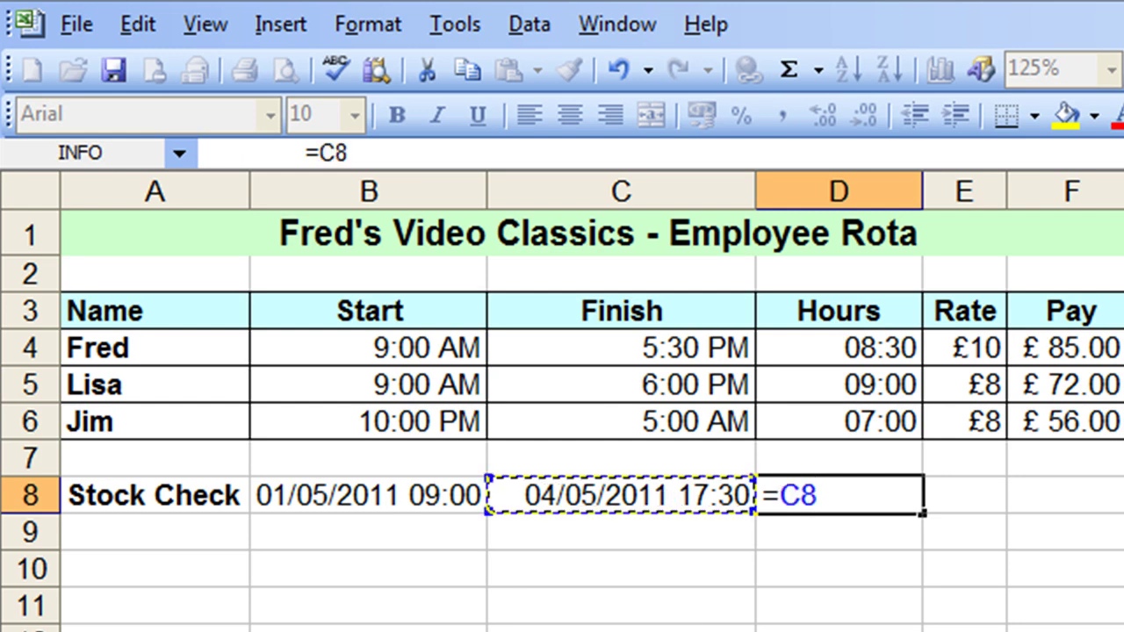
pyautogui.write('-')
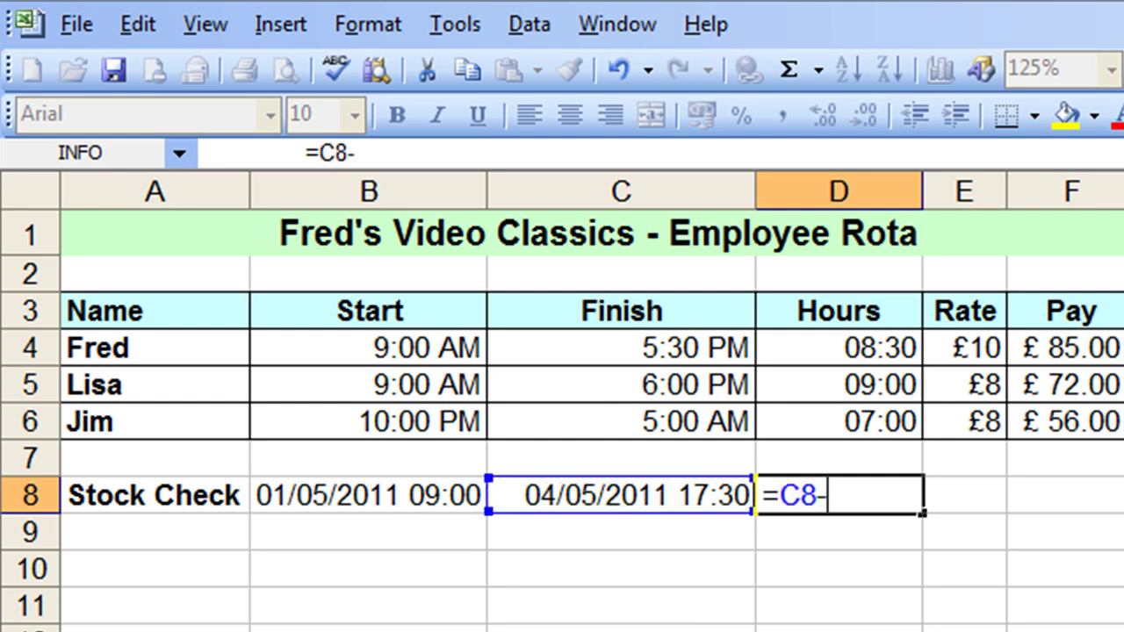
pyautogui.click(377, 494)
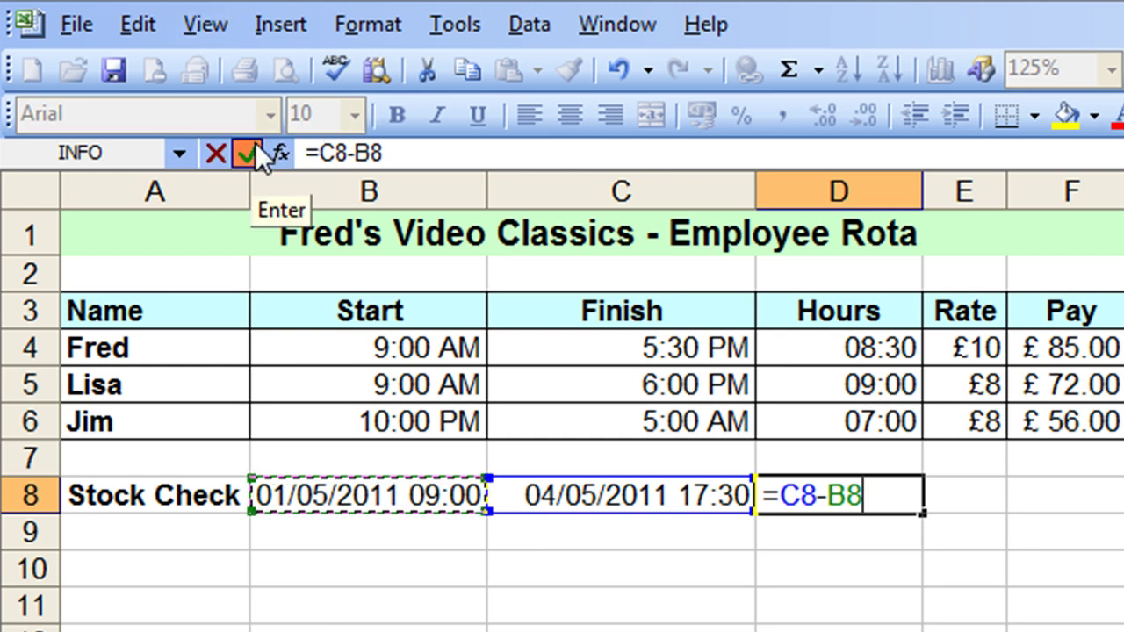
pyautogui.click(255, 149)
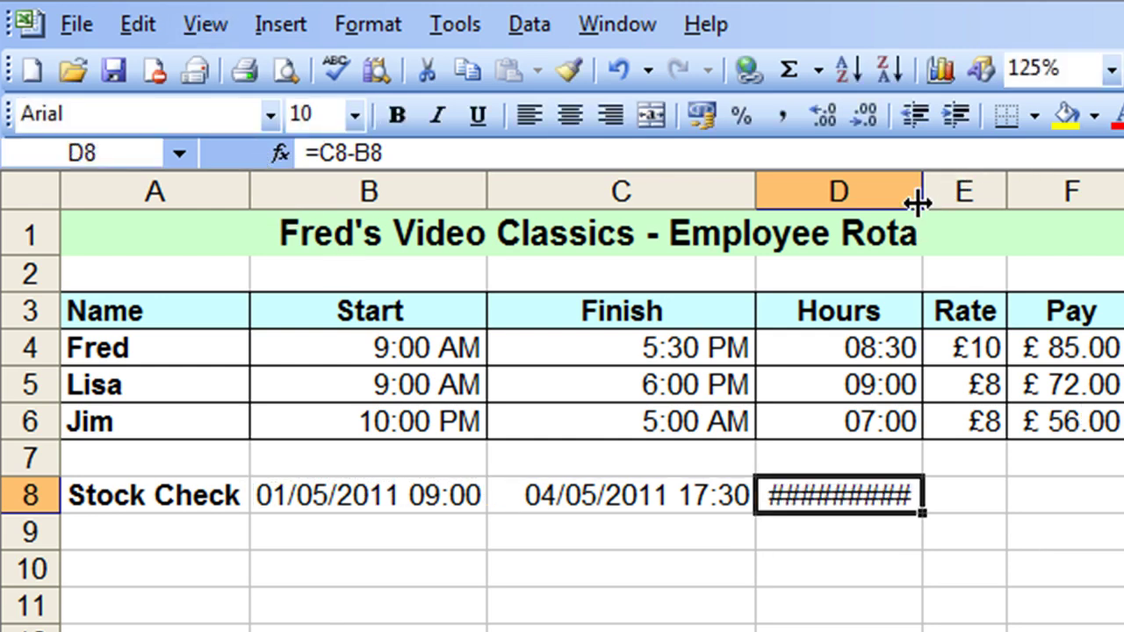
pyautogui.moveTo(922, 199); pyautogui.dragTo(1008, 198)
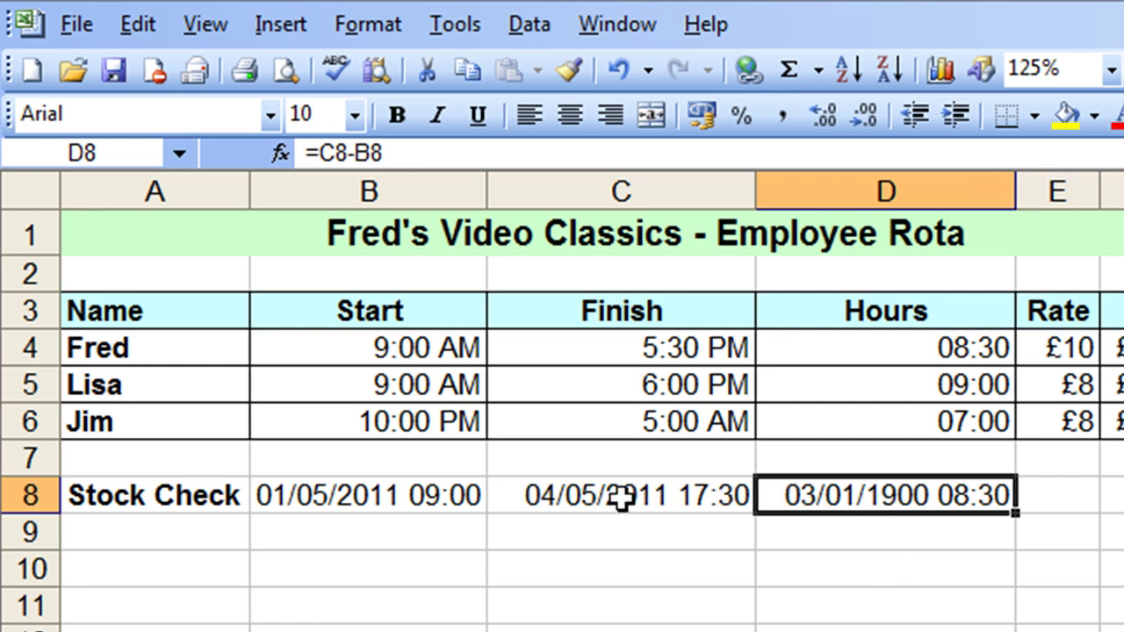
# - Replace D8's dd/mm/yyyy hh:mm format with custom dd hh:mm, showing 03 08:30
pyautogui.click(371, 26)
pyautogui.click(388, 61)
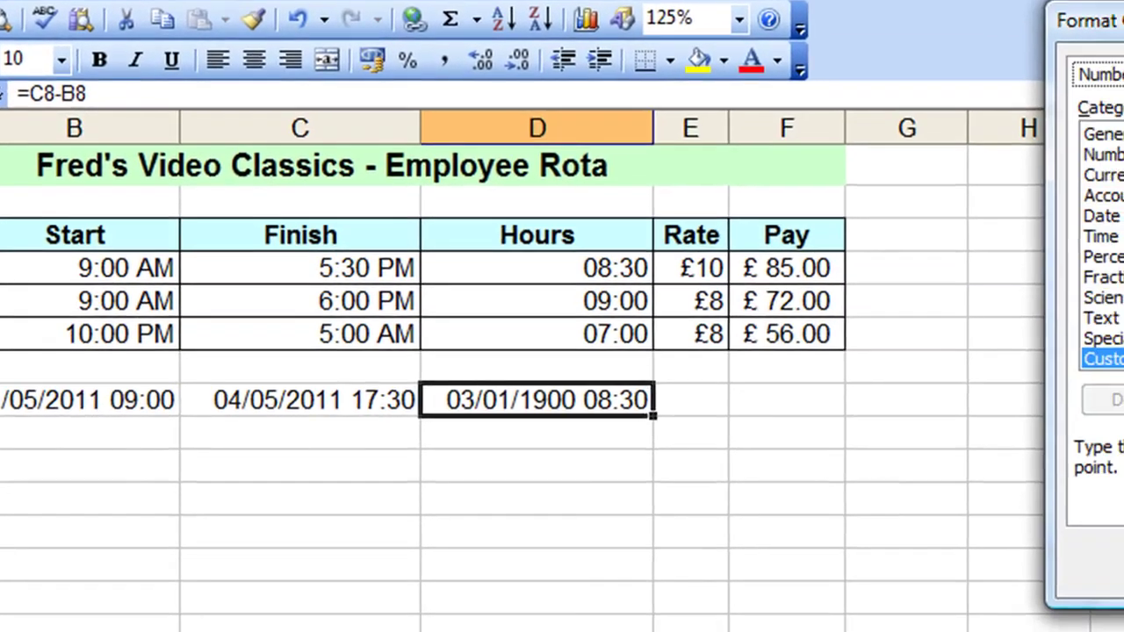
pyautogui.moveTo(1120, 19); pyautogui.dragTo(995, 78)
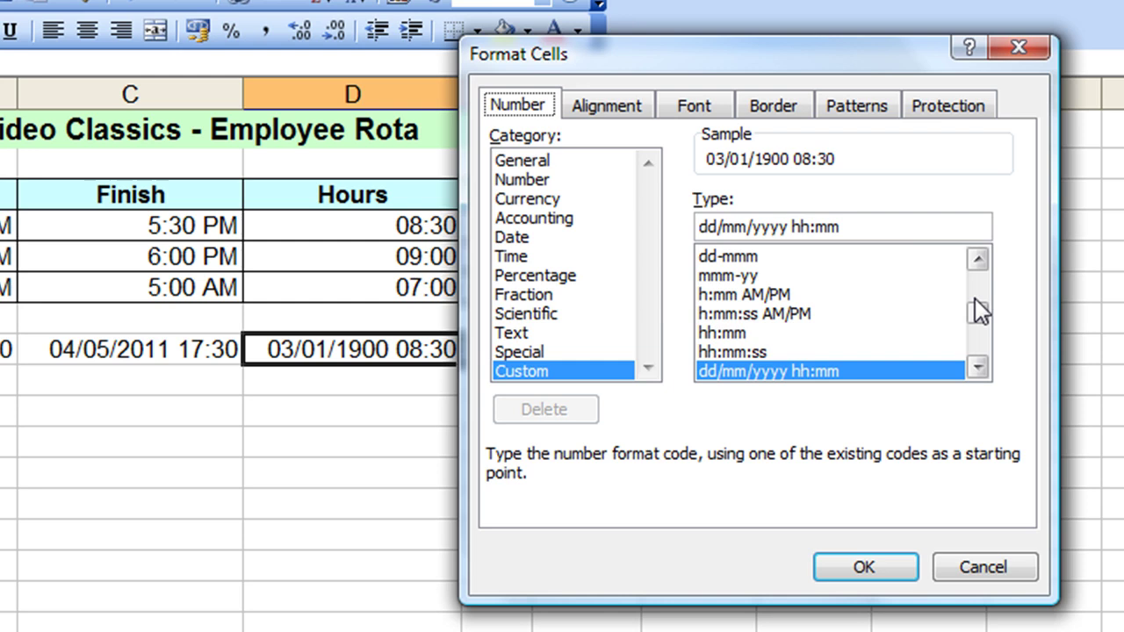
pyautogui.moveTo(975, 300)
pyautogui.mouseDown()
pyautogui.moveTo(977, 331)
pyautogui.moveTo(978, 301)
pyautogui.mouseUp()
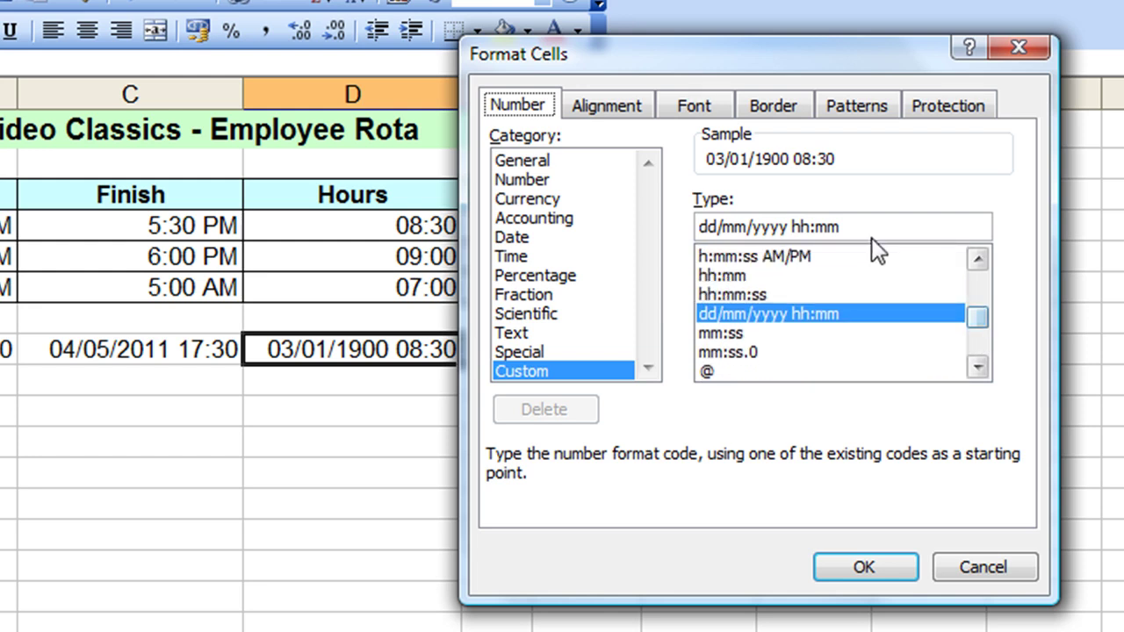
pyautogui.click(869, 229)
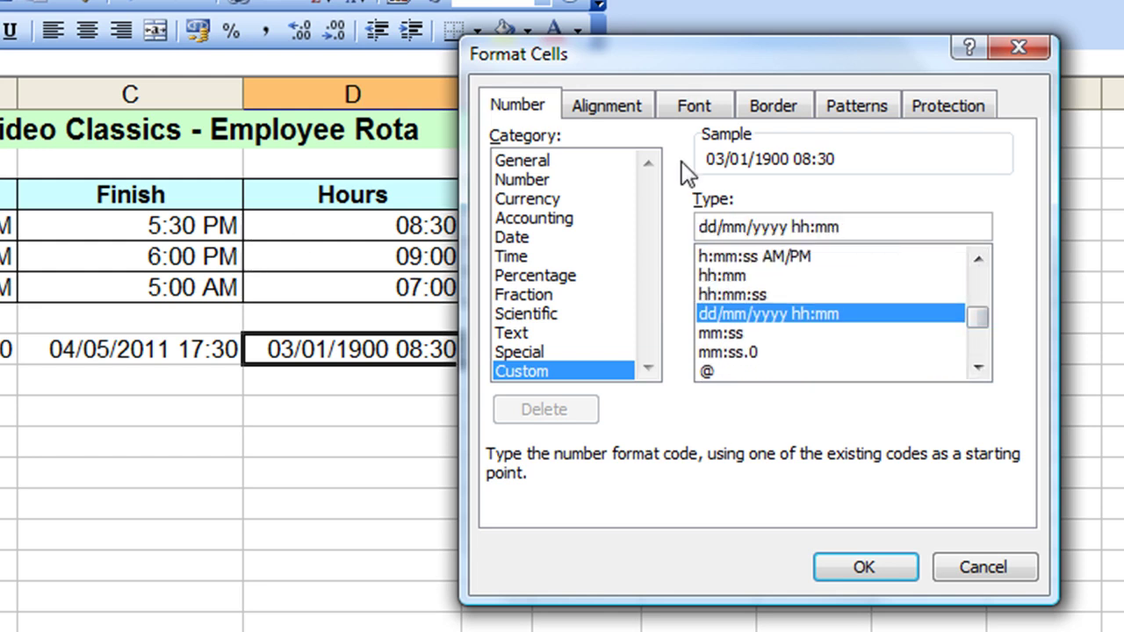
pyautogui.doubleClick(934, 226)
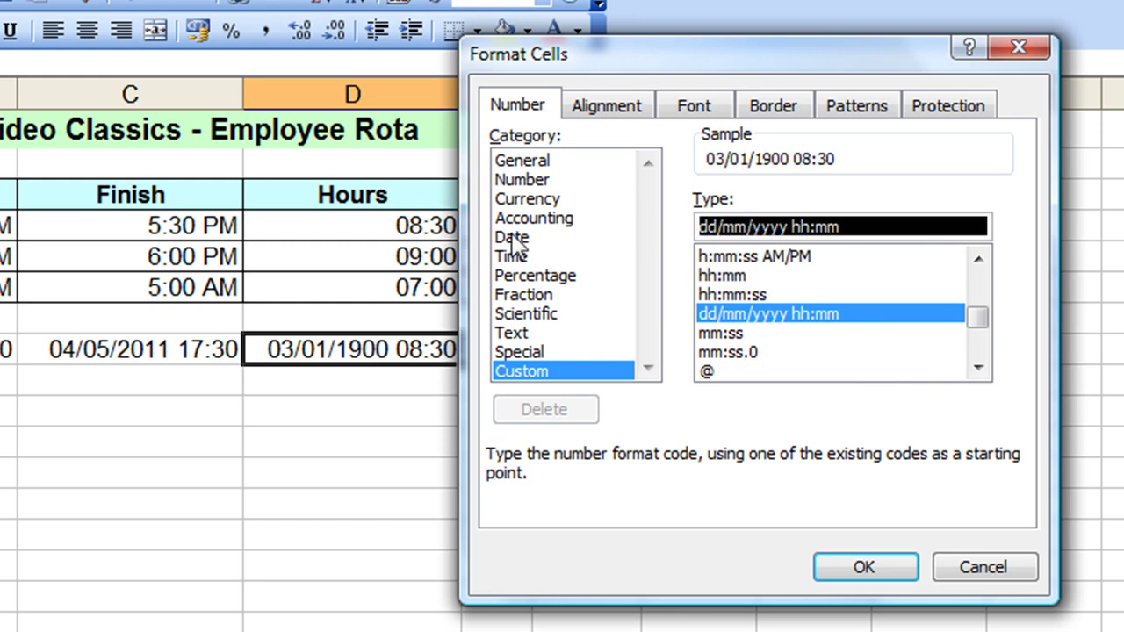
pyautogui.press('Delete')
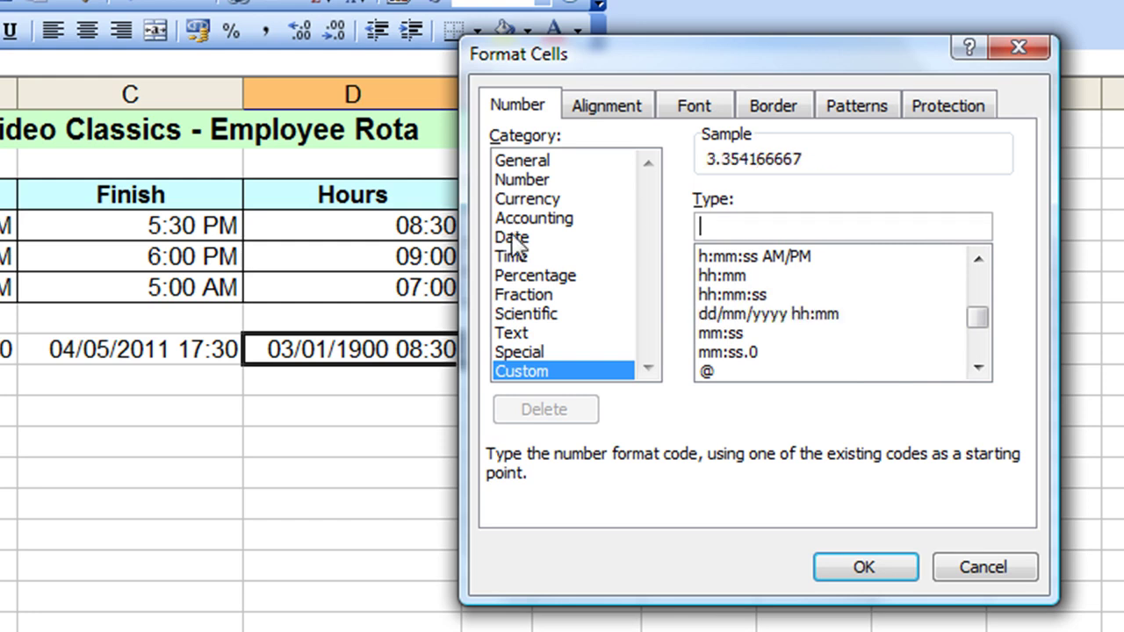
pyautogui.write('dd')
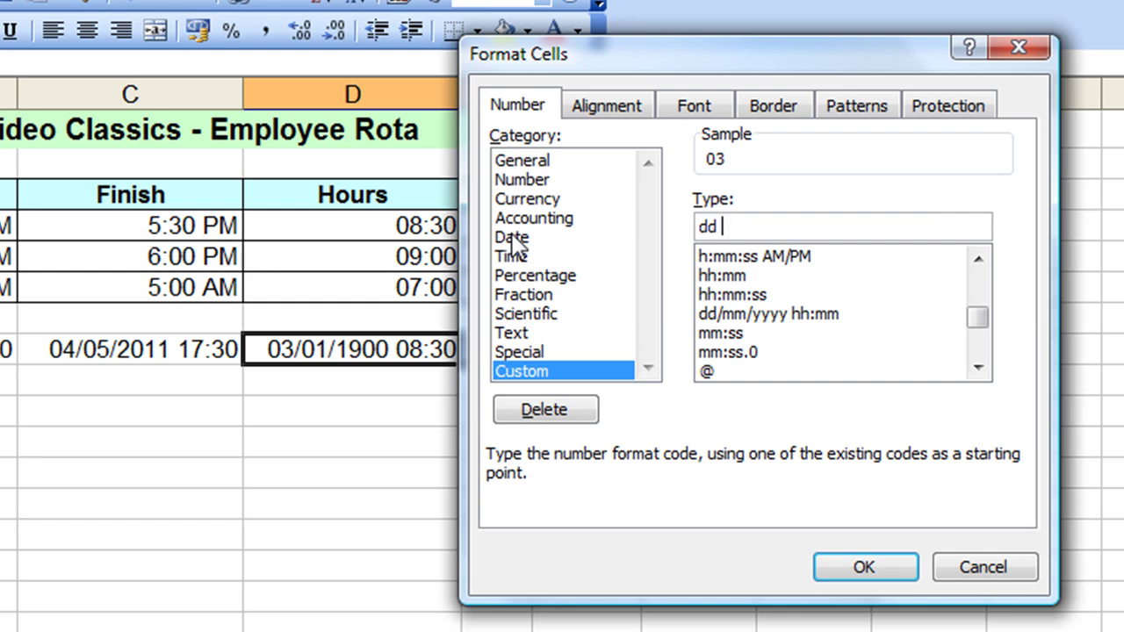
pyautogui.write(' hh:mm')
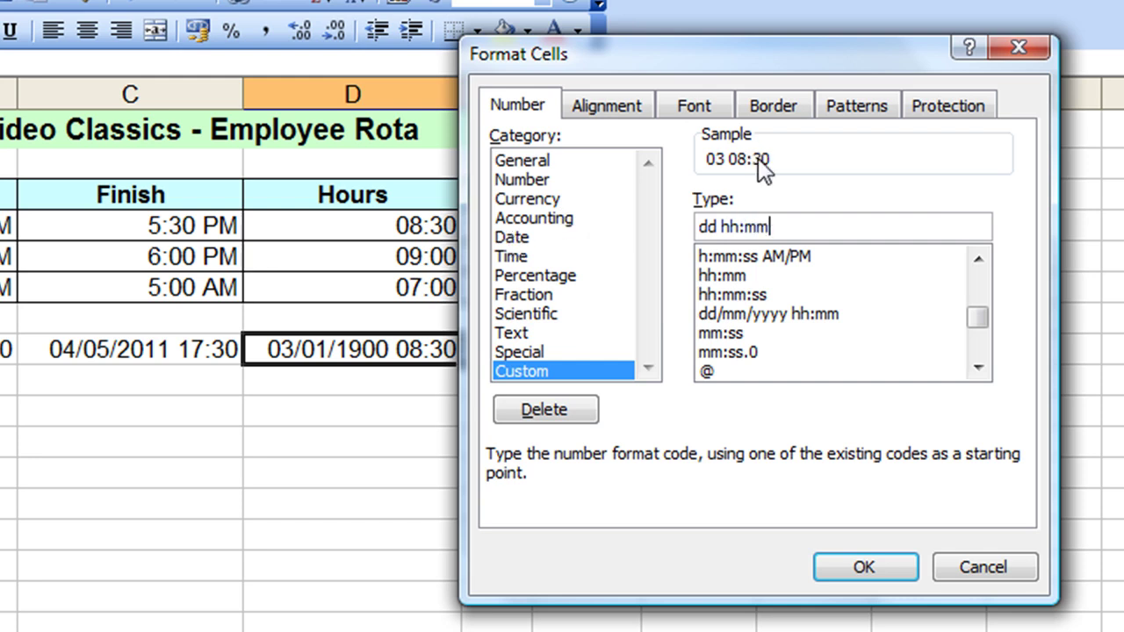
pyautogui.click(865, 568)
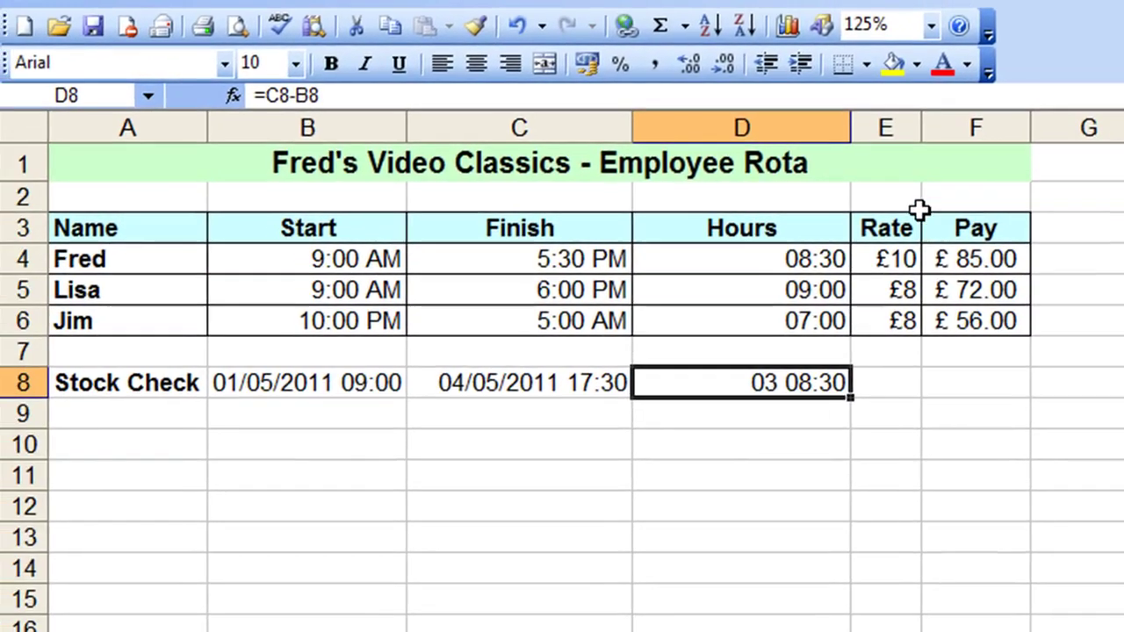
# - Narrow column D to about 8.43 so it fits 03 08:30 snugly
pyautogui.moveTo(859, 138); pyautogui.dragTo(841, 134)
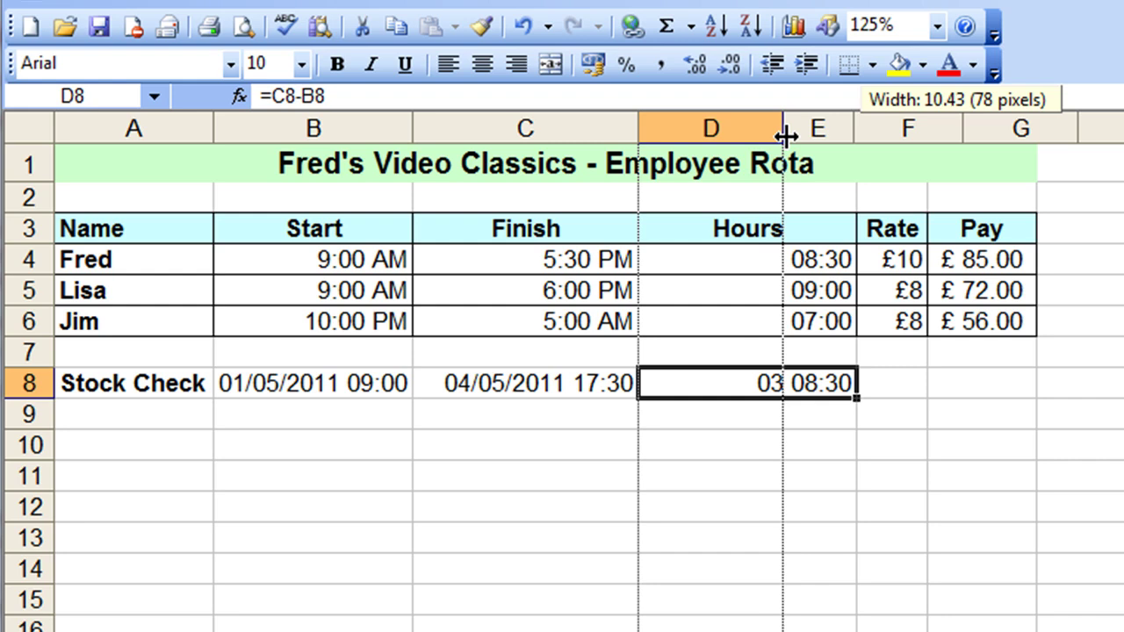
pyautogui.moveTo(786, 134); pyautogui.dragTo(757, 139)
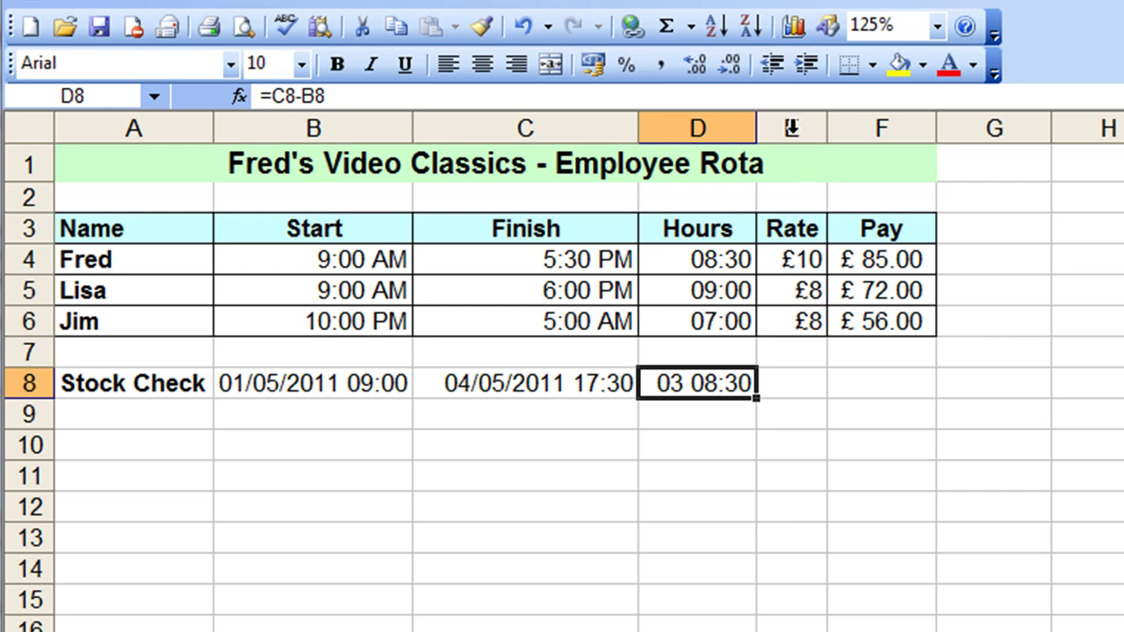
pyautogui.moveTo(792, 128); pyautogui.dragTo(831, 123)
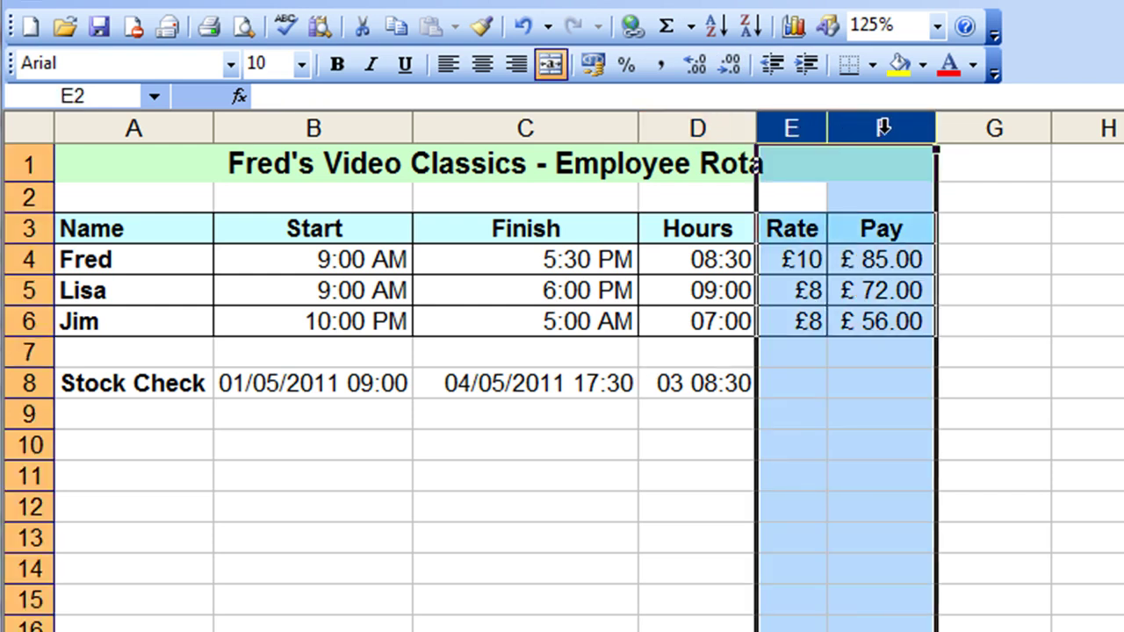
# - Insert two blank columns at E:F, before Rate and Pay
pyautogui.rightClick(785, 126)
pyautogui.click(810, 291)
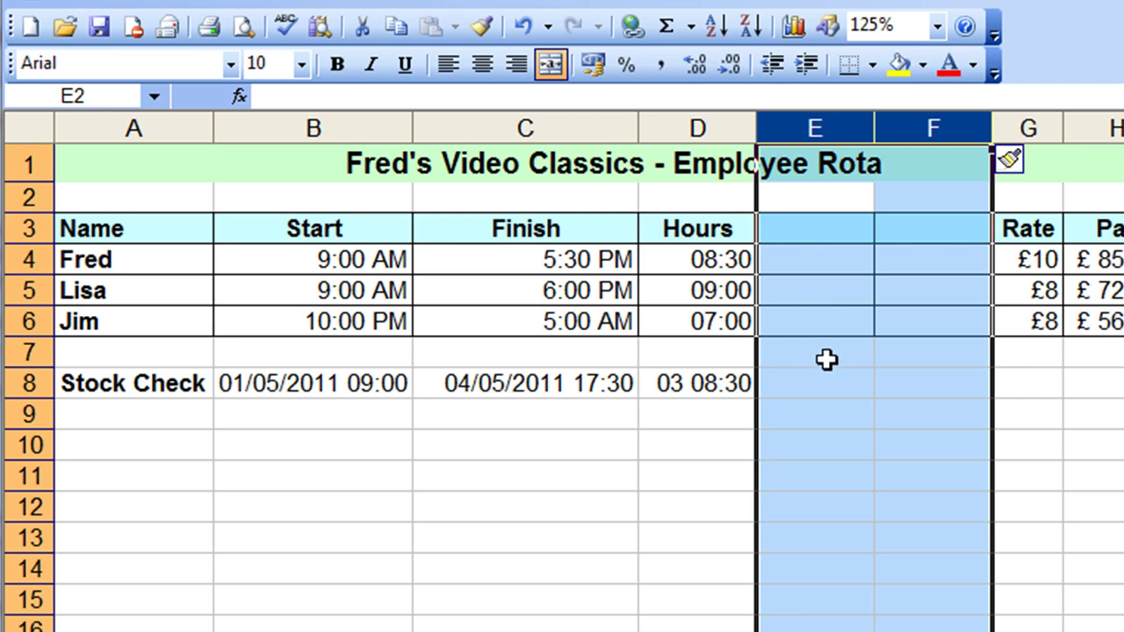
pyautogui.click(826, 233)
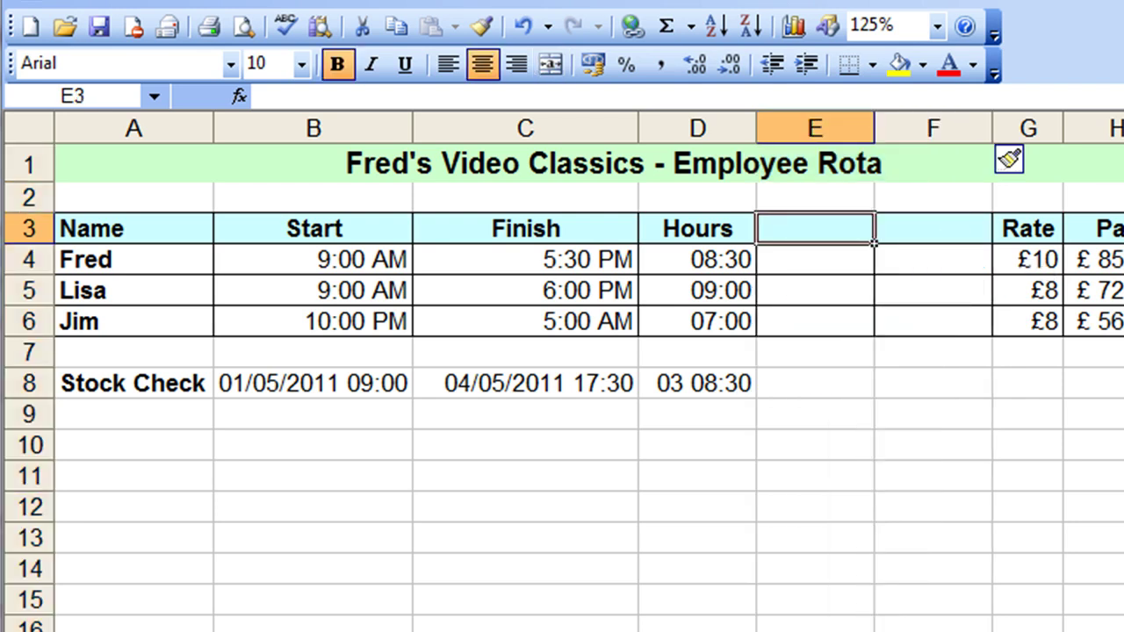
# - Head the new columns Days in E7 and Hours in F7
pyautogui.press('Down')
pyautogui.press('Down')
pyautogui.press('Down')
pyautogui.press('Down')
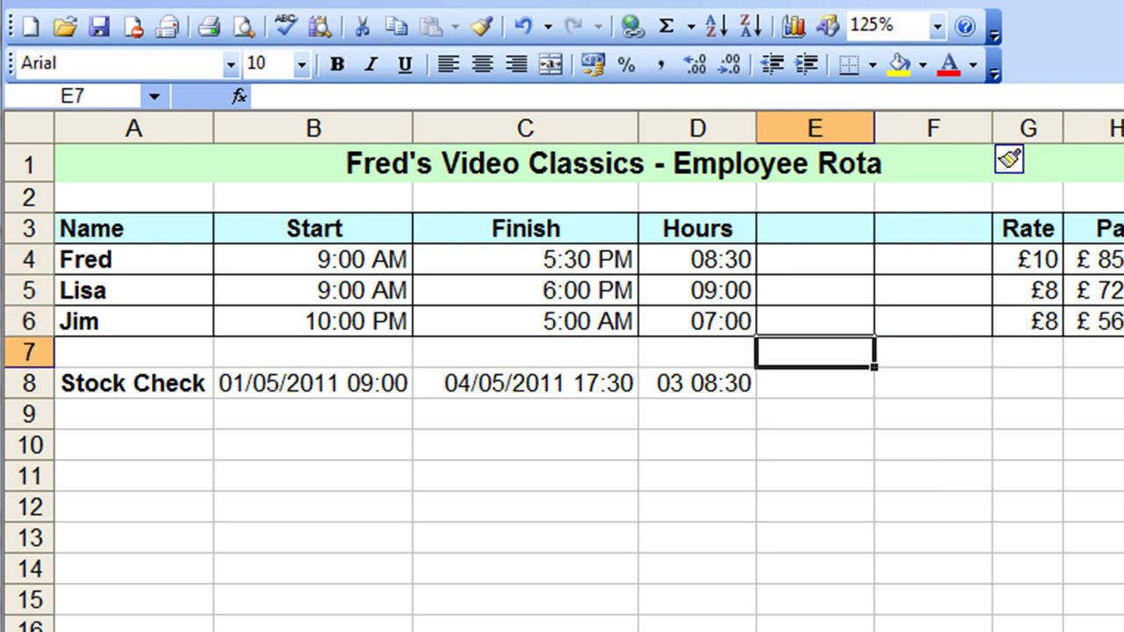
pyautogui.write('Days')
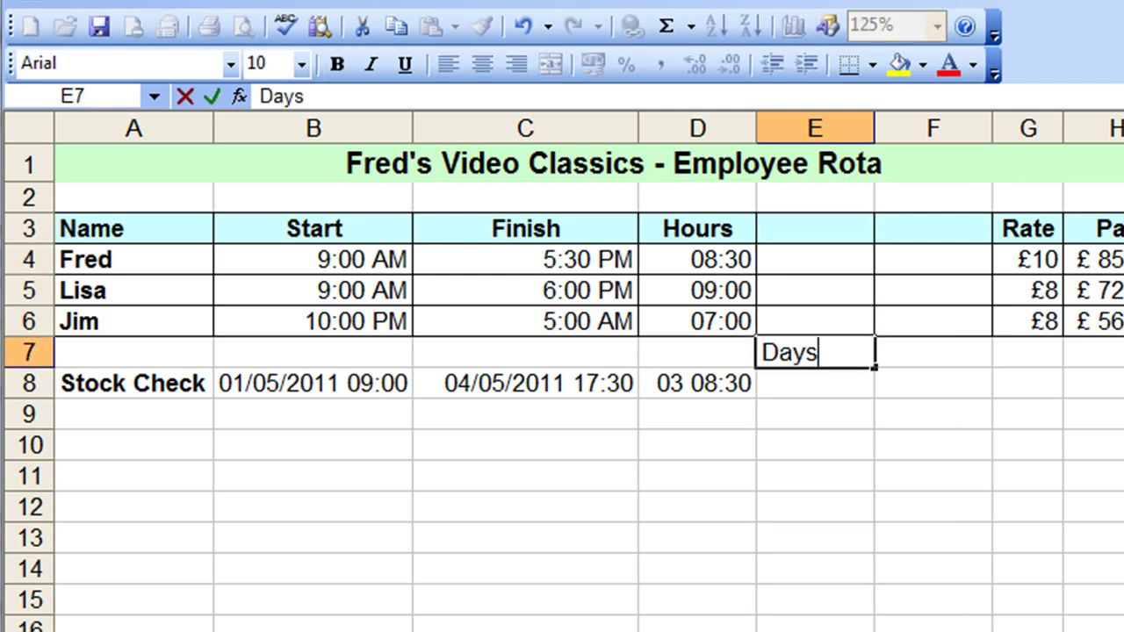
pyautogui.press('Tab')
pyautogui.write('Hours')
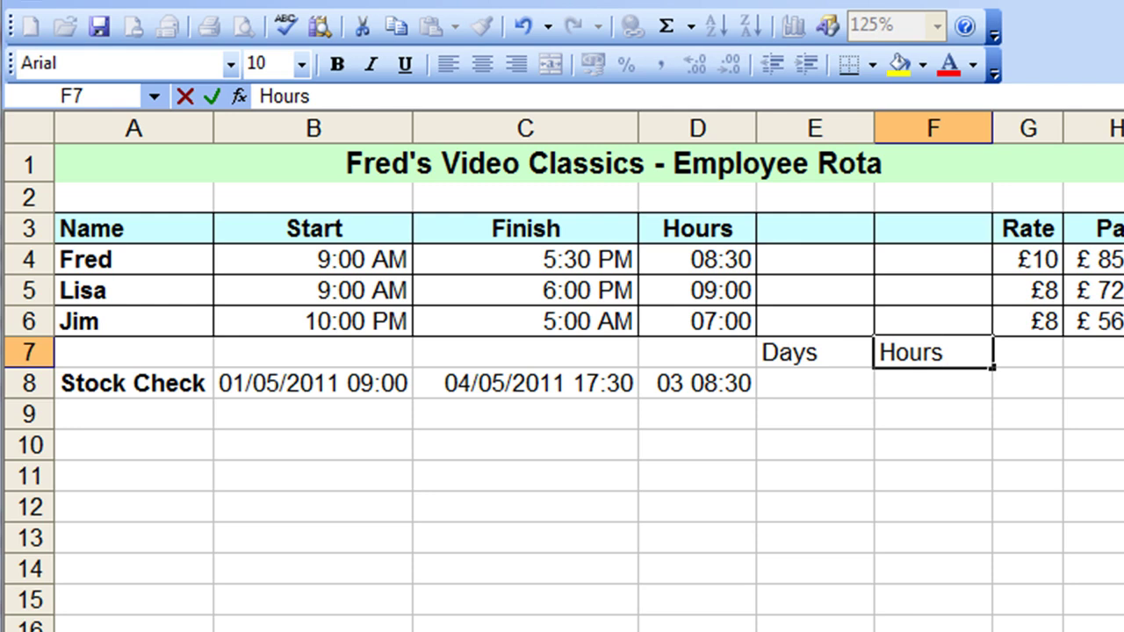
pyautogui.press('Return')
pyautogui.press('Left')
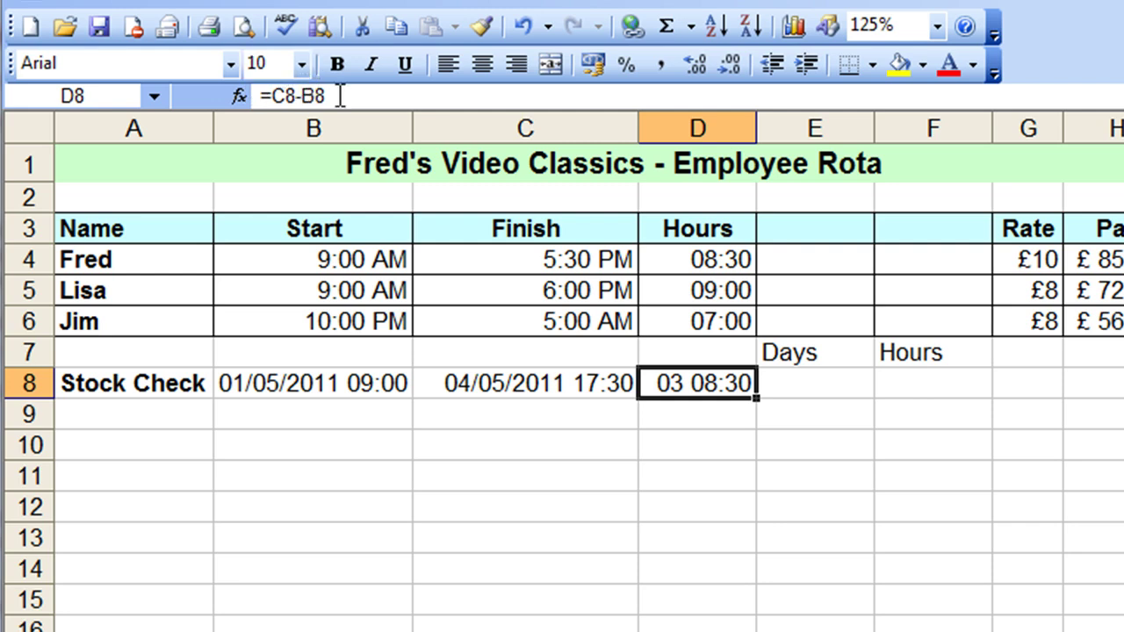
# - Make D8's formula absolute as =$C$8-$B$8 and fill it across E8:F8
pyautogui.moveTo(340, 96); pyautogui.dragTo(272, 114)
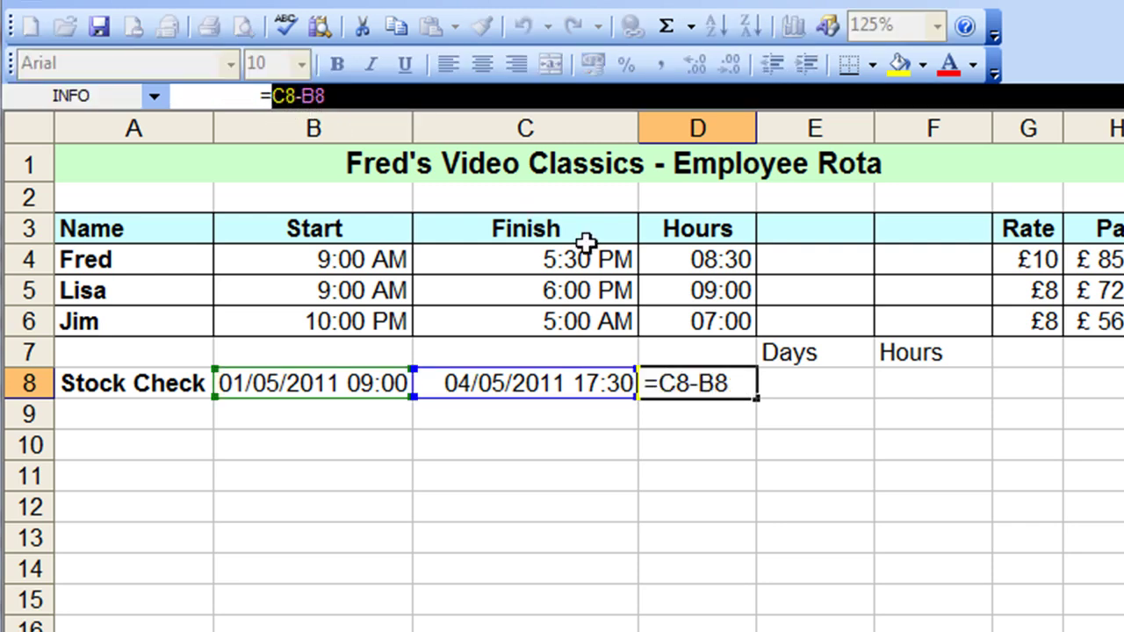
pyautogui.press('F4')
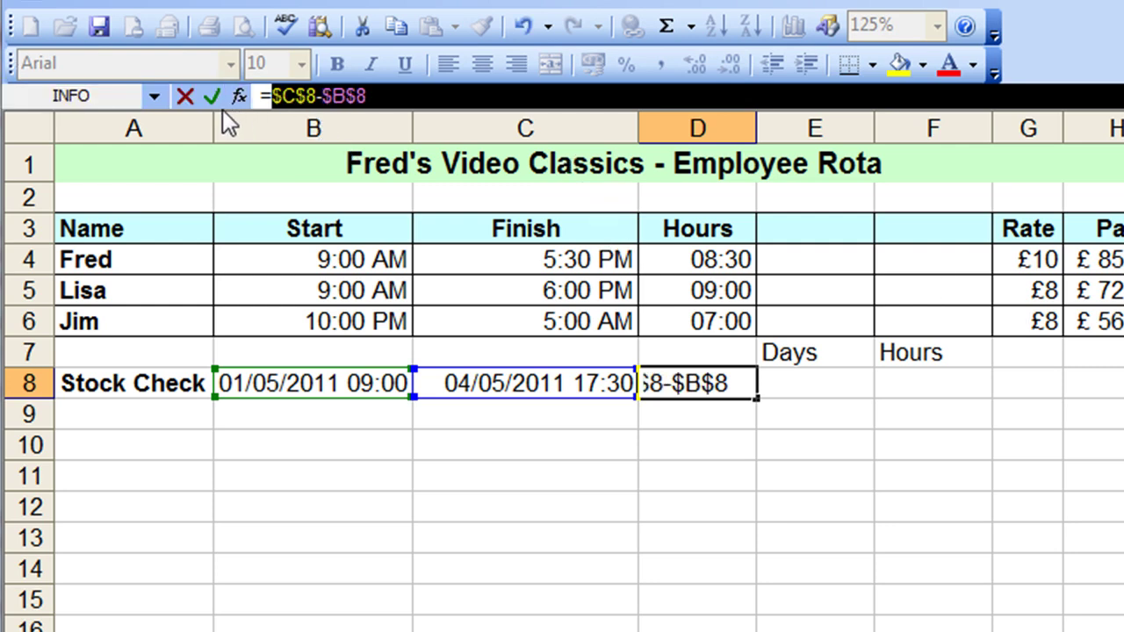
pyautogui.click(213, 97)
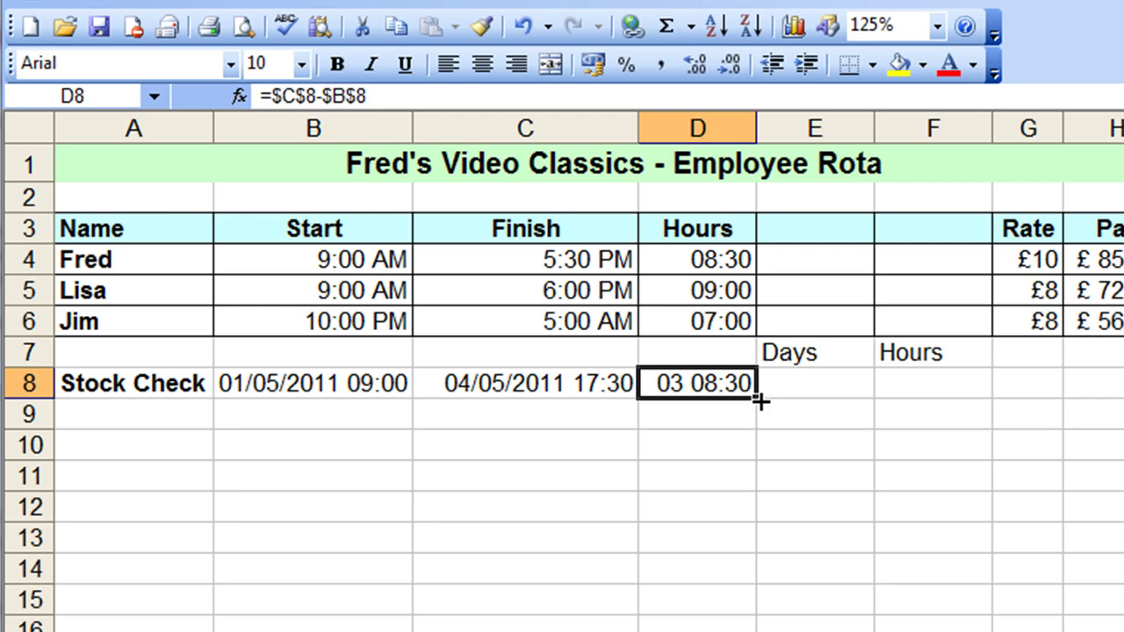
pyautogui.moveTo(756, 398); pyautogui.dragTo(967, 407)
# - Give the Days cell E8 the custom format d so it shows 03
pyautogui.click(816, 381)
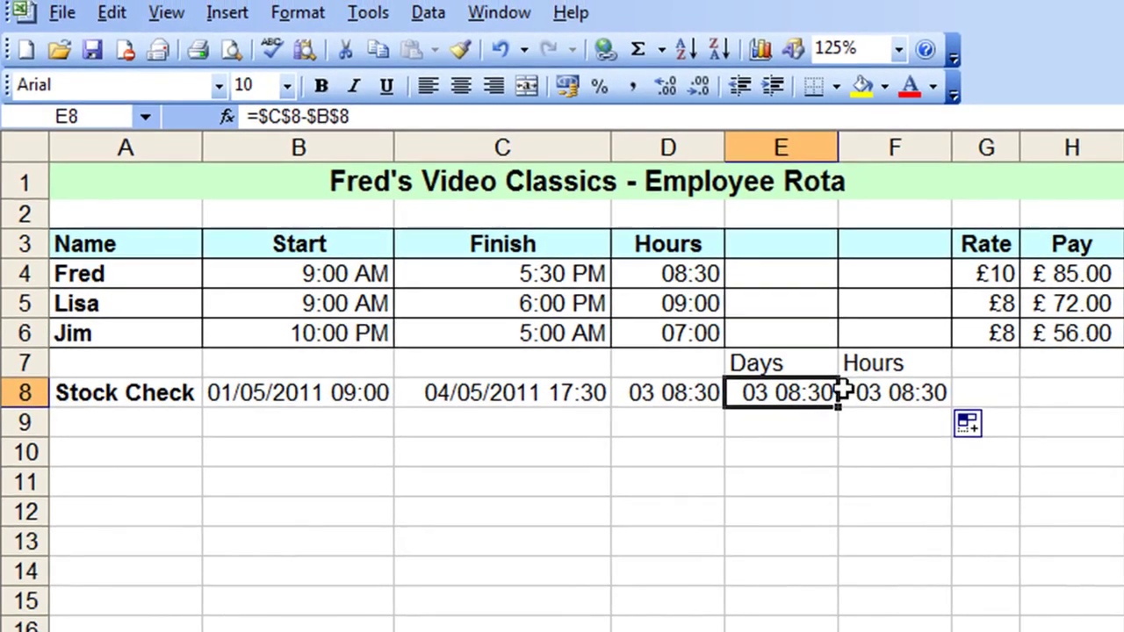
pyautogui.click(879, 391)
pyautogui.click(795, 393)
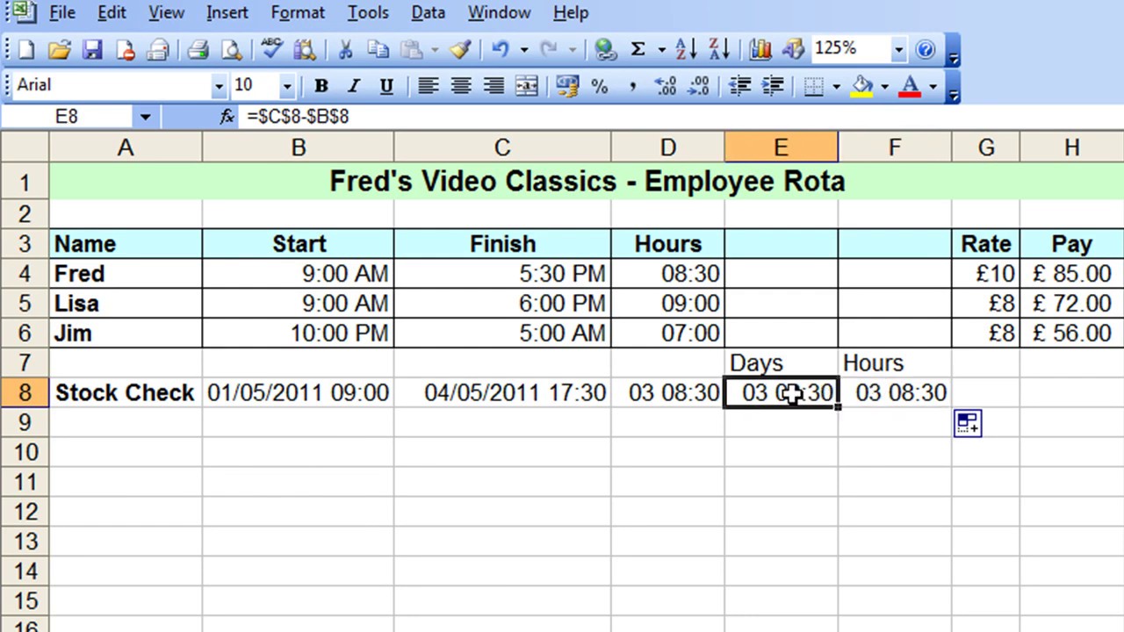
pyautogui.click(295, 13)
pyautogui.click(340, 42)
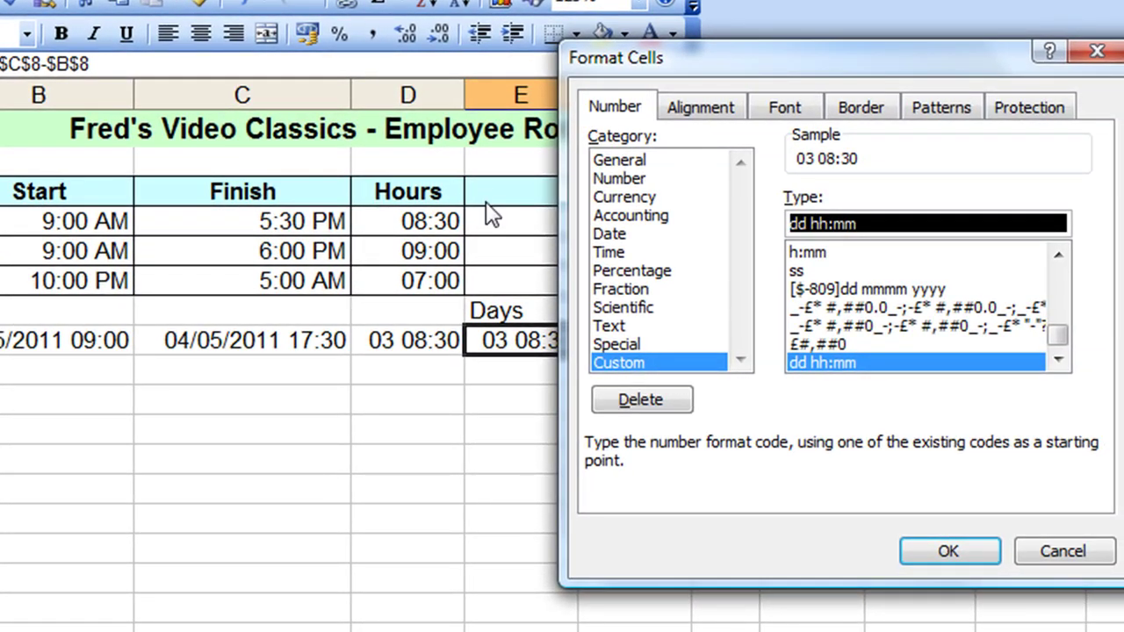
pyautogui.write('dd')
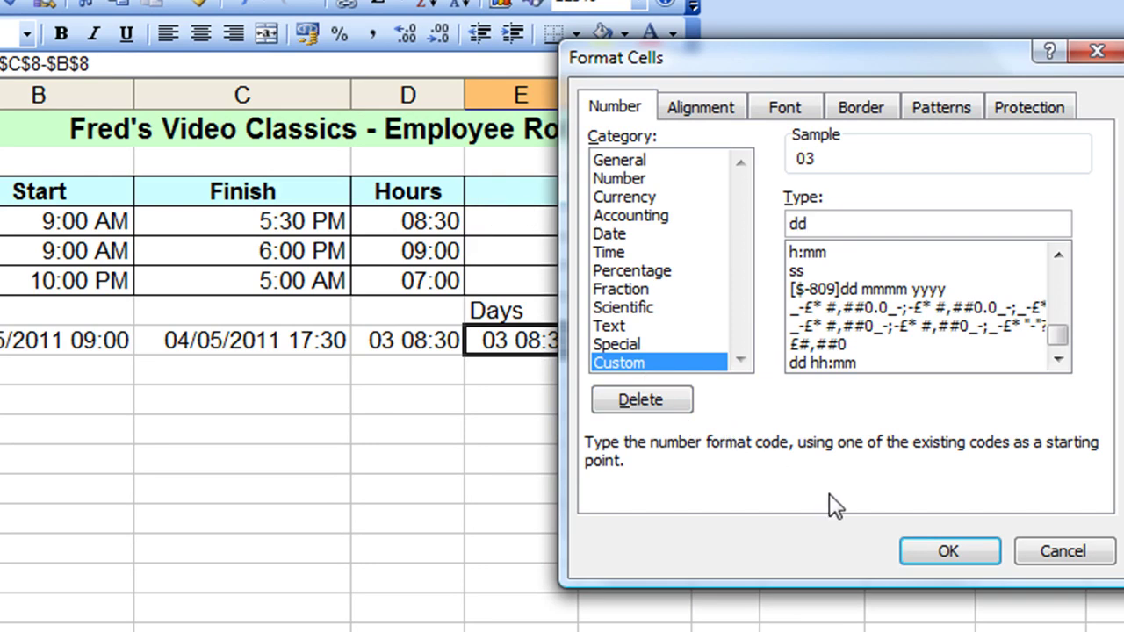
pyautogui.click(913, 553)
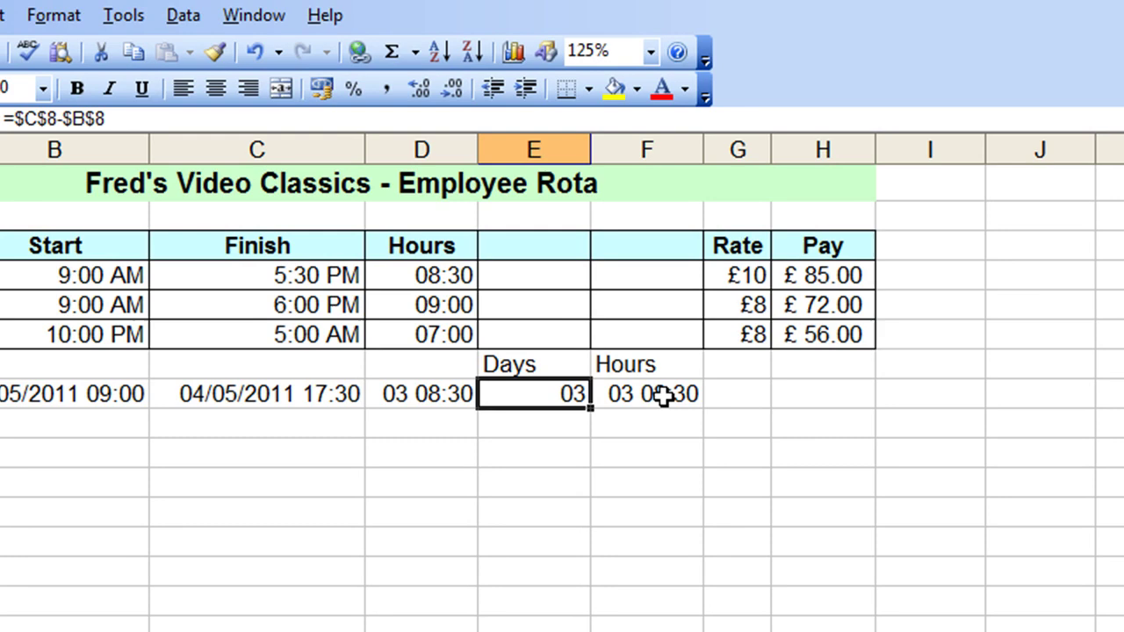
# - Give the Hours cell F8 the custom format hh:mm so it shows 08:30
pyautogui.click(663, 395)
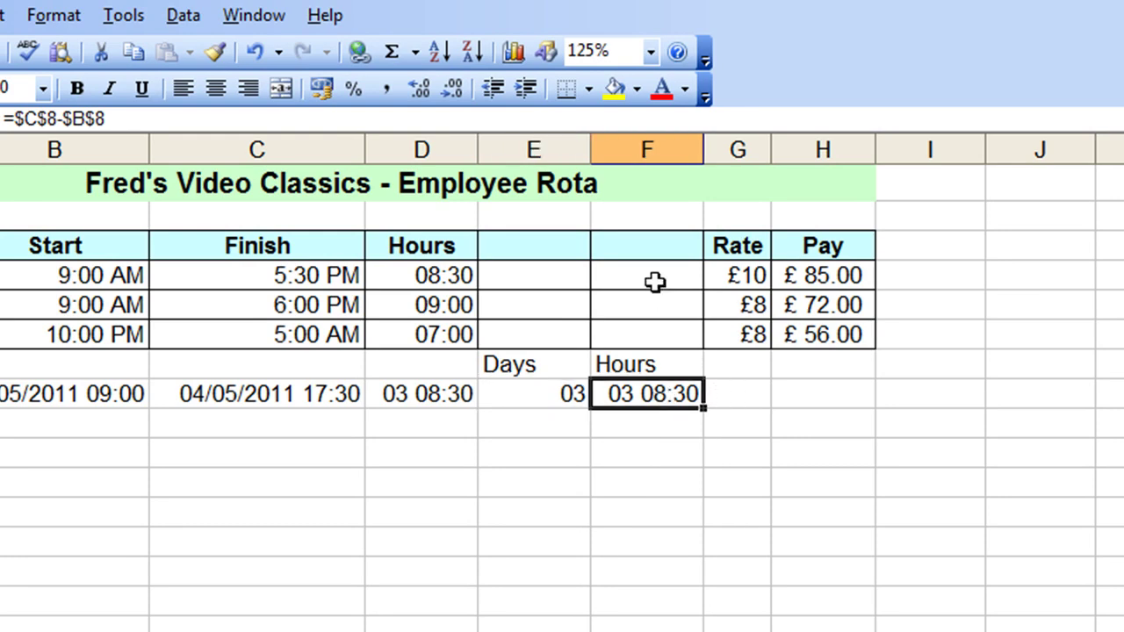
pyautogui.click(68, 20)
pyautogui.click(88, 42)
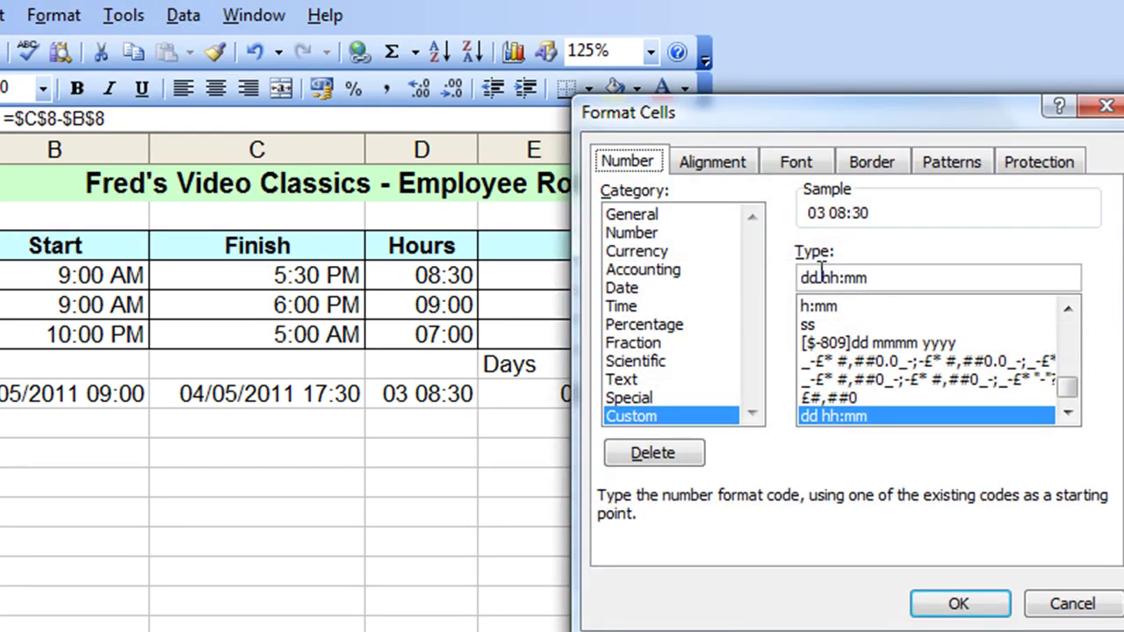
pyautogui.moveTo(826, 279); pyautogui.dragTo(771, 279)
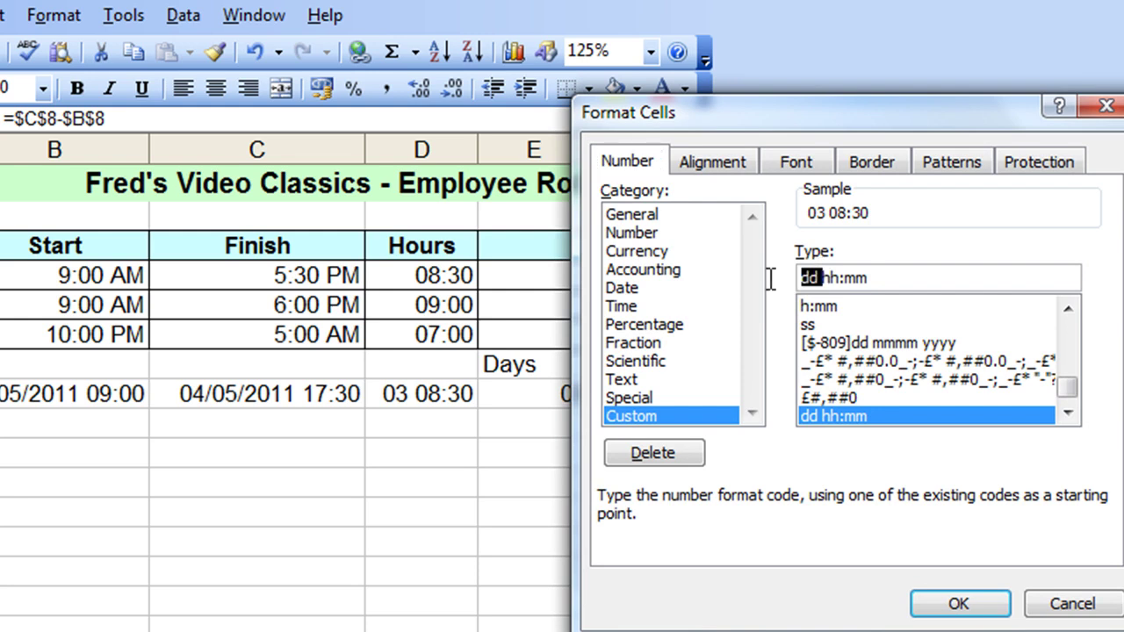
pyautogui.press('Delete')
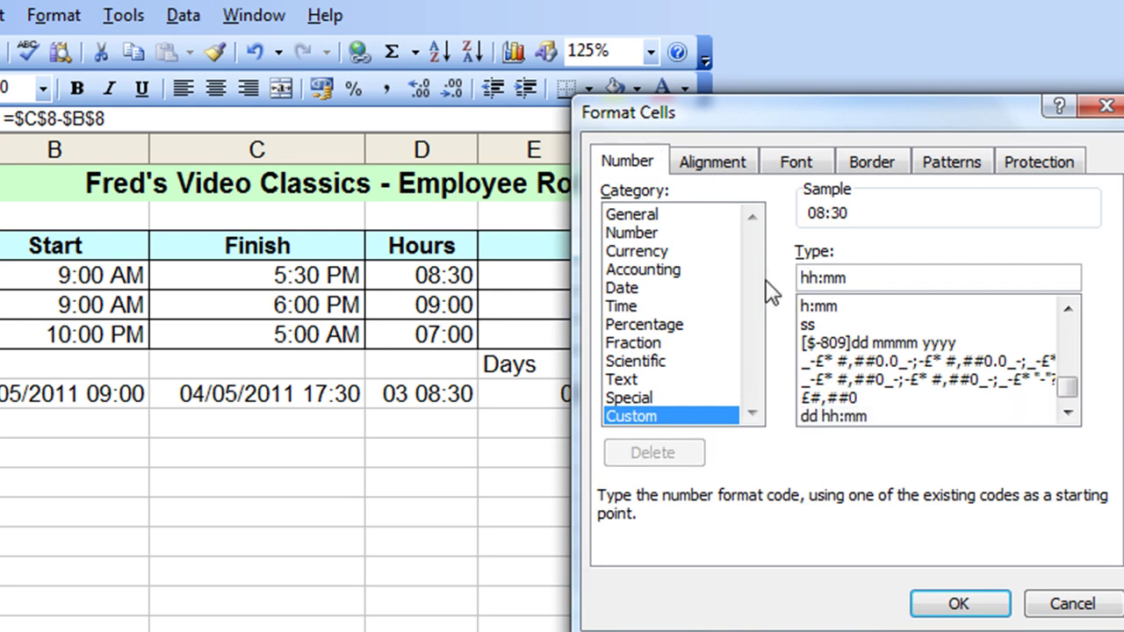
pyautogui.click(959, 605)
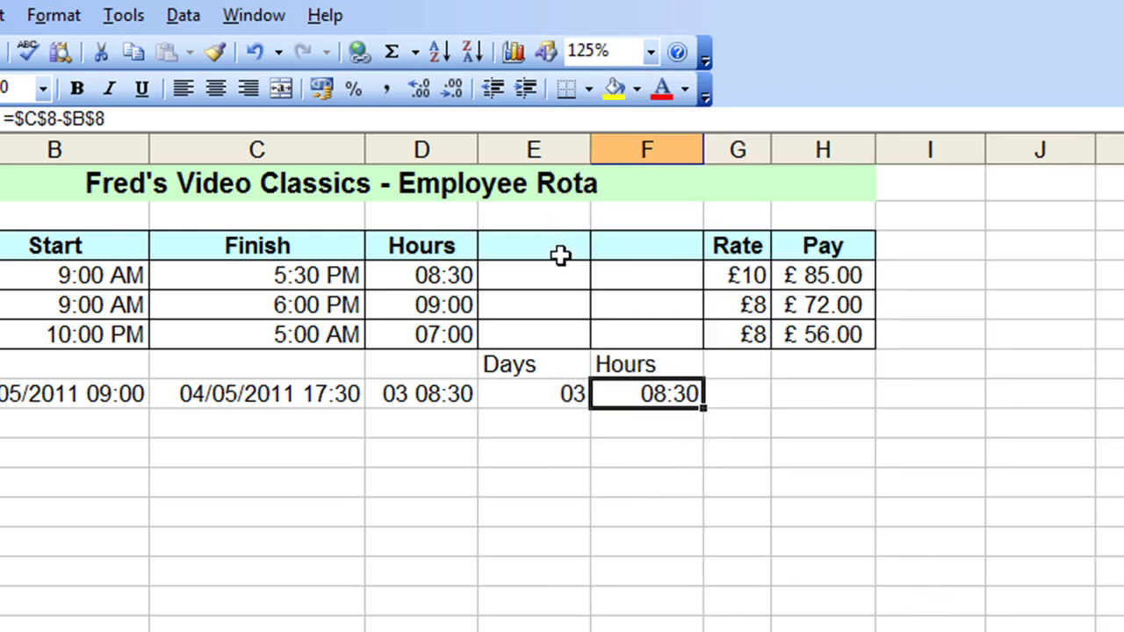
# - Centre-align the Days and Hours values in columns E and F
pyautogui.moveTo(533, 149); pyautogui.dragTo(605, 150)
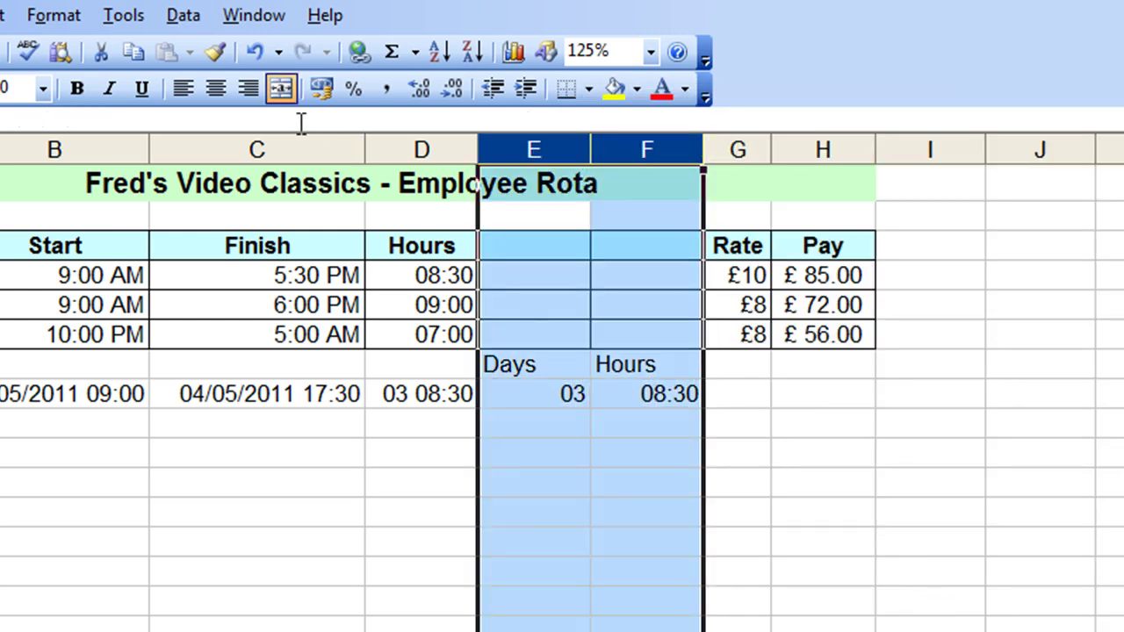
pyautogui.click(216, 89)
pyautogui.click(883, 544)
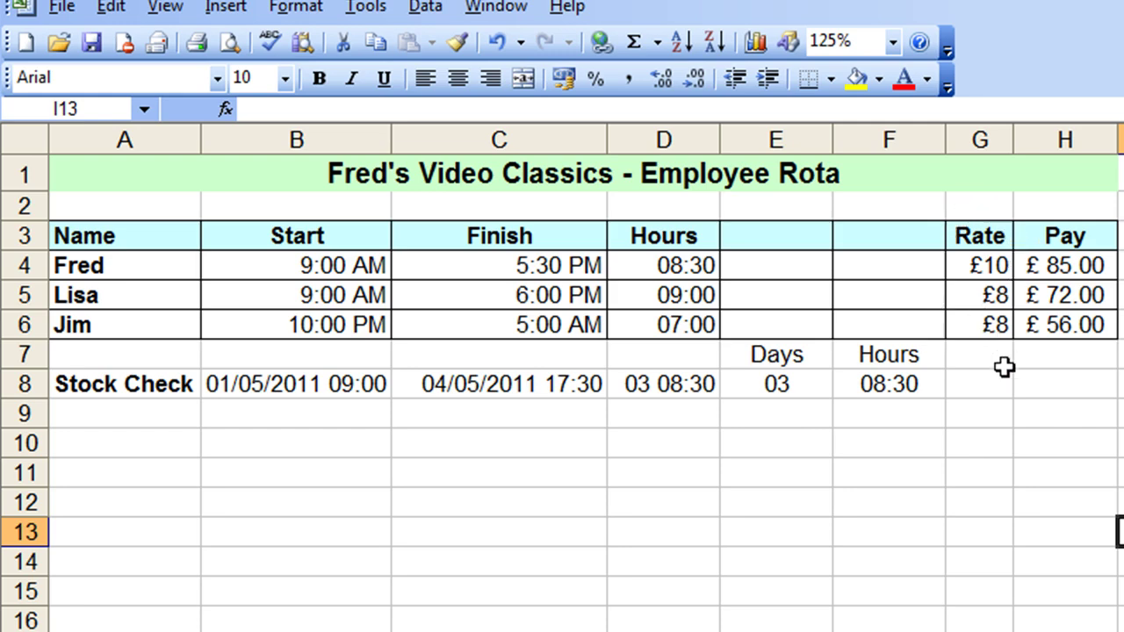
# - Fill the £8 rate and pay formula down to Stock Check, autofitting Pay to show £644.00
pyautogui.click(987, 326)
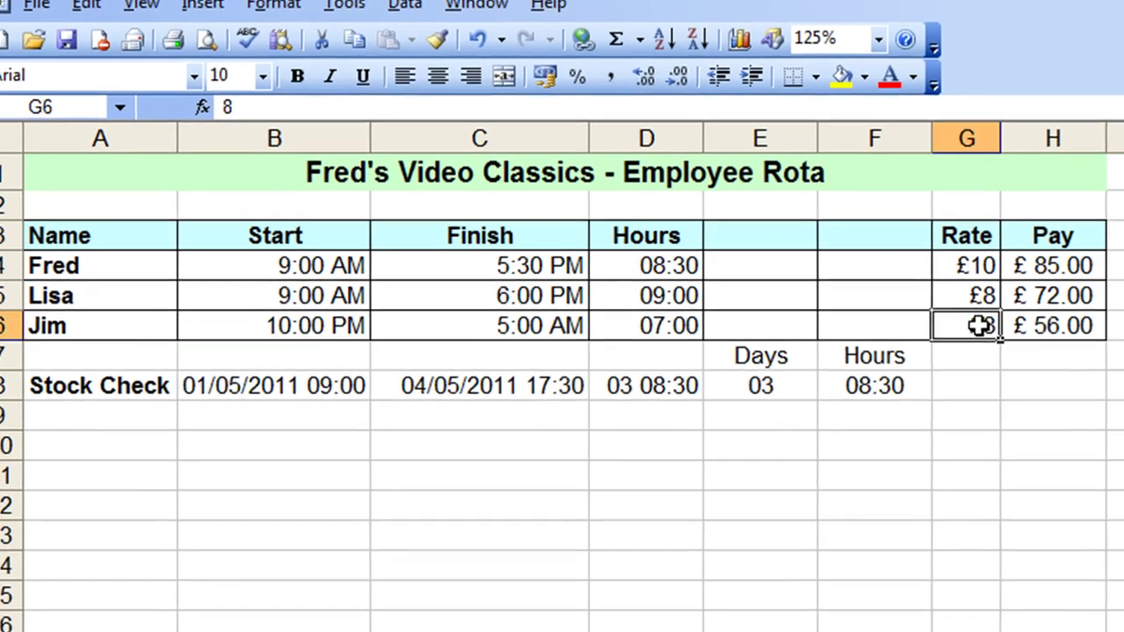
pyautogui.moveTo(979, 326); pyautogui.dragTo(1113, 326)
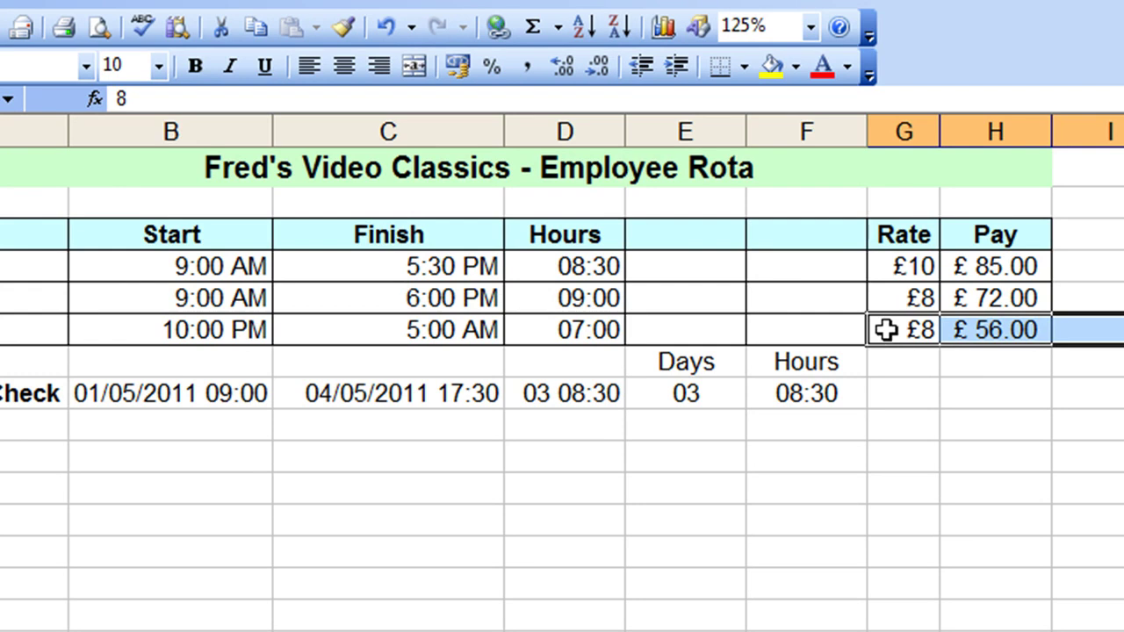
pyautogui.moveTo(885, 329); pyautogui.dragTo(975, 394)
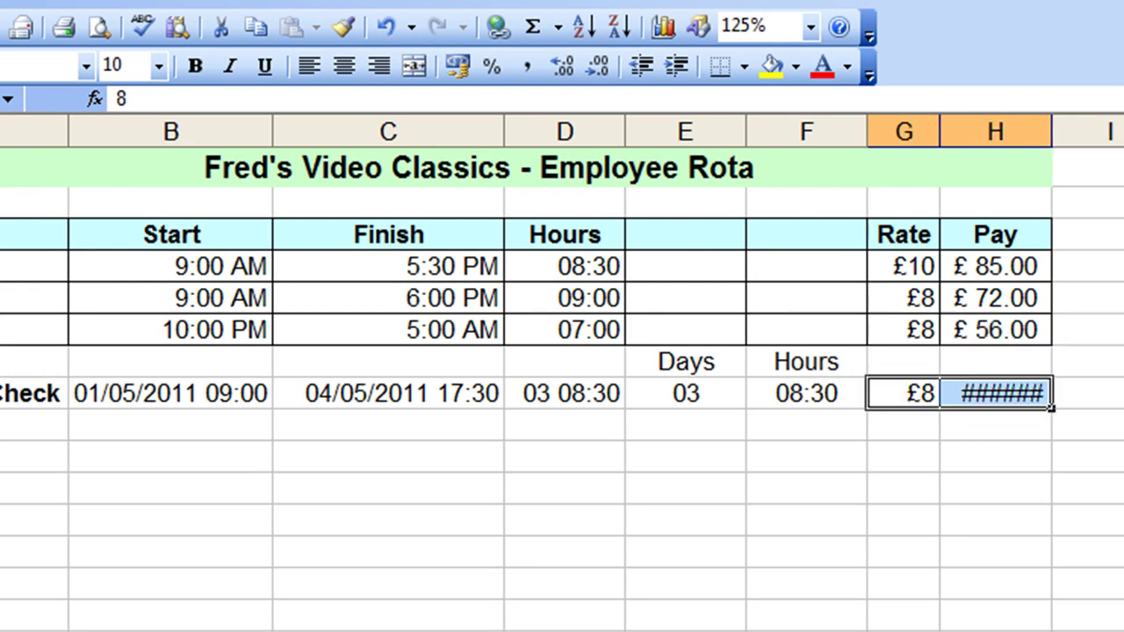
pyautogui.doubleClick(1053, 131)
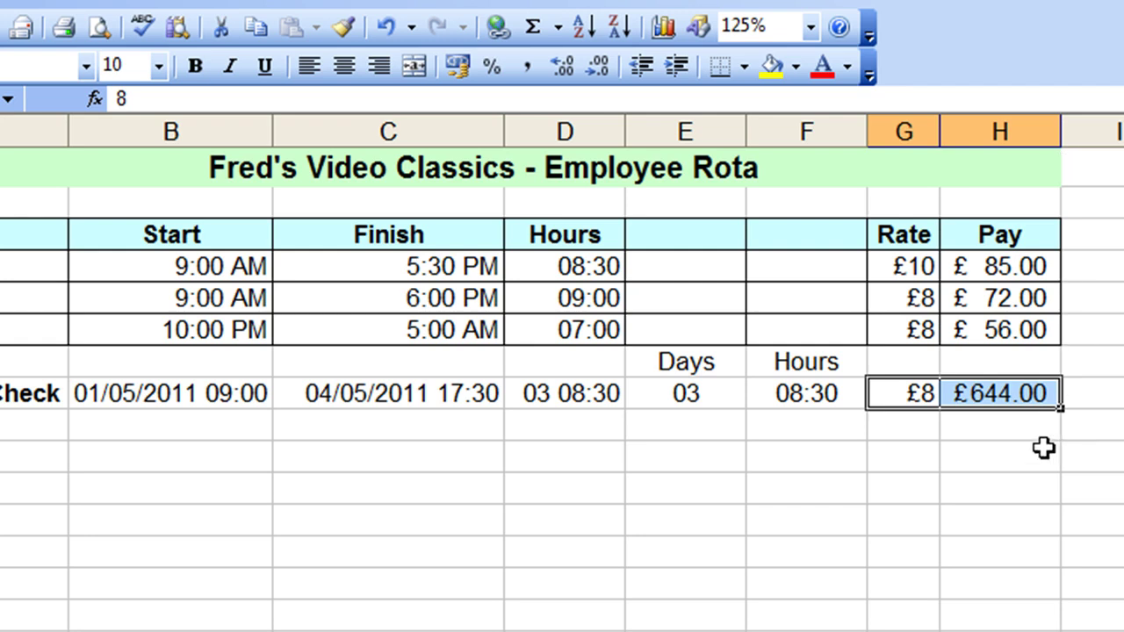
pyautogui.click(910, 397)
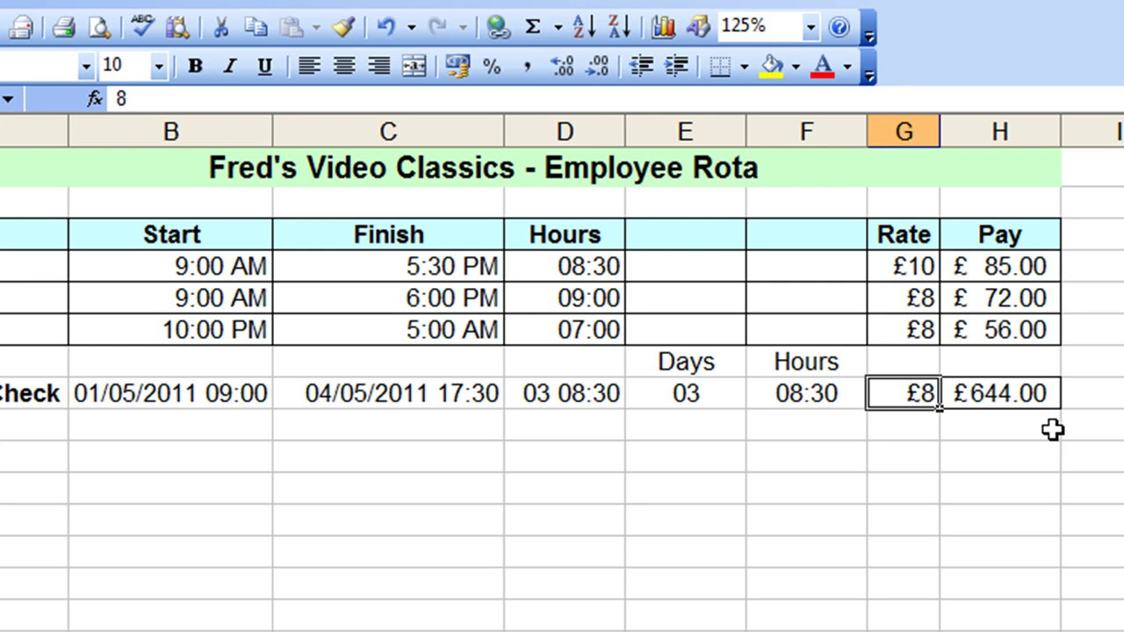
pyautogui.press('Right')
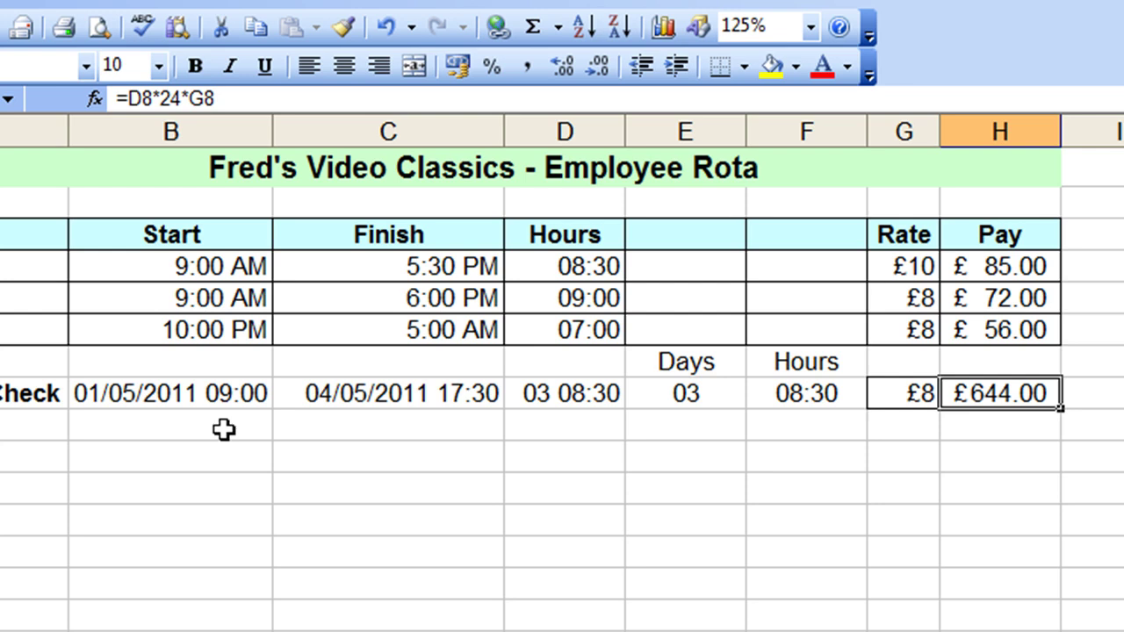
pyautogui.click(585, 332)
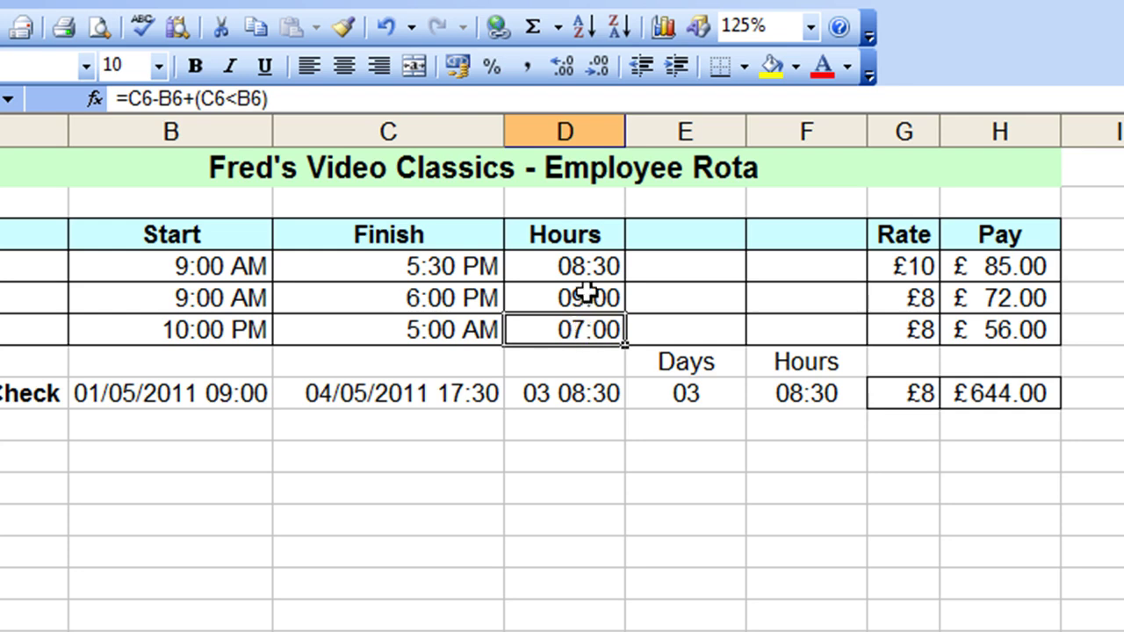
pyautogui.click(586, 294)
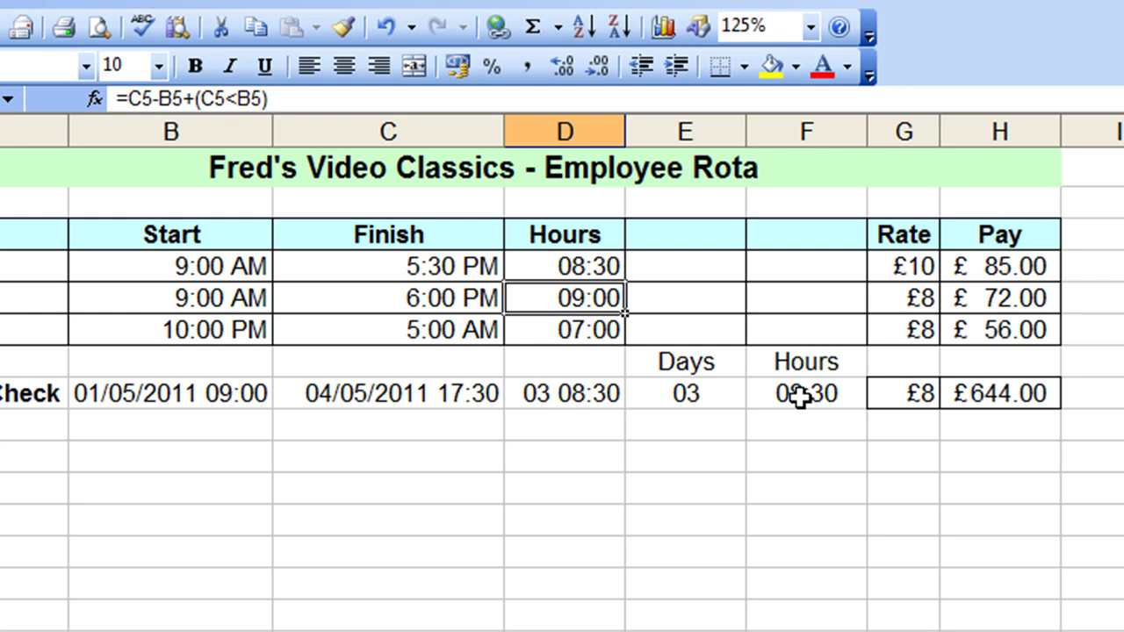
pyautogui.click(581, 397)
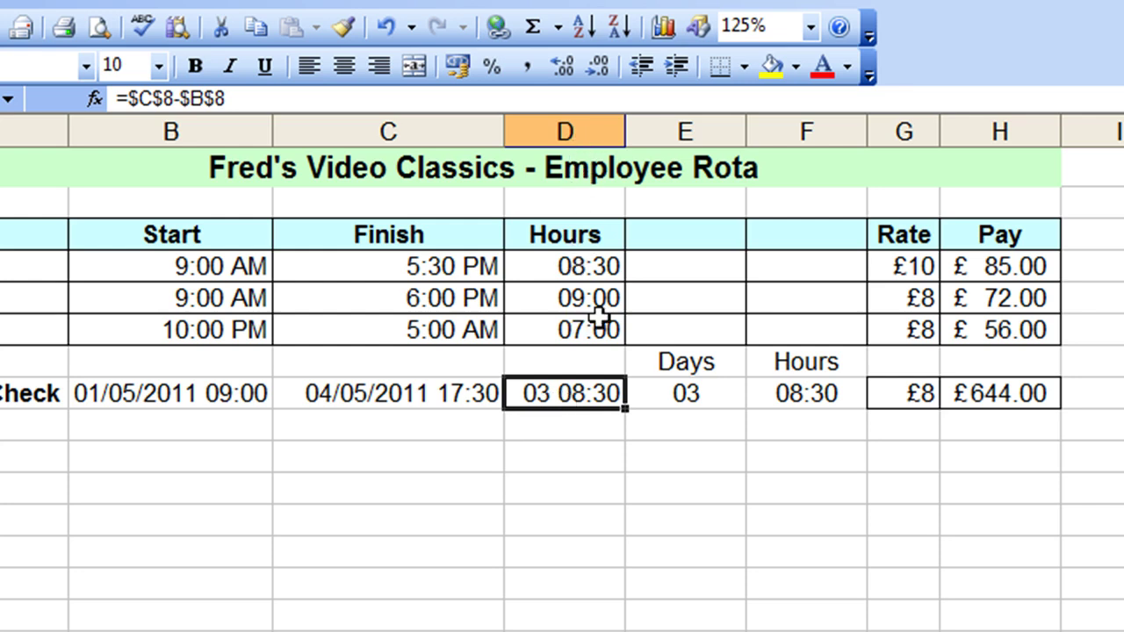
# - Hide column D, the combined Hours column, then deselect by clicking below the table
pyautogui.rightClick(580, 138)
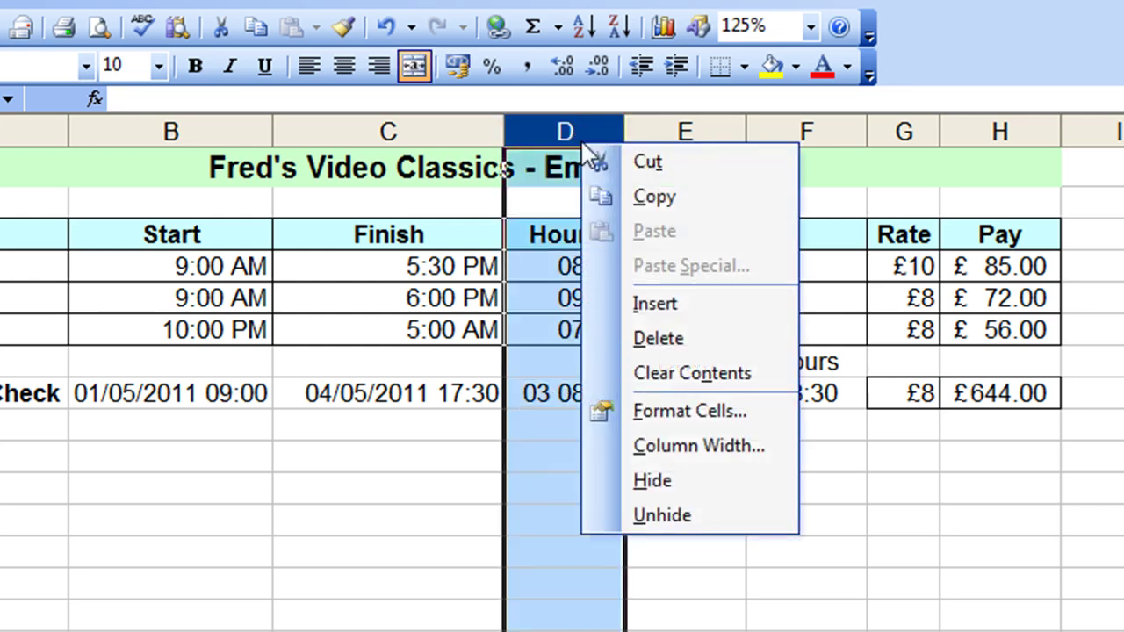
pyautogui.click(645, 482)
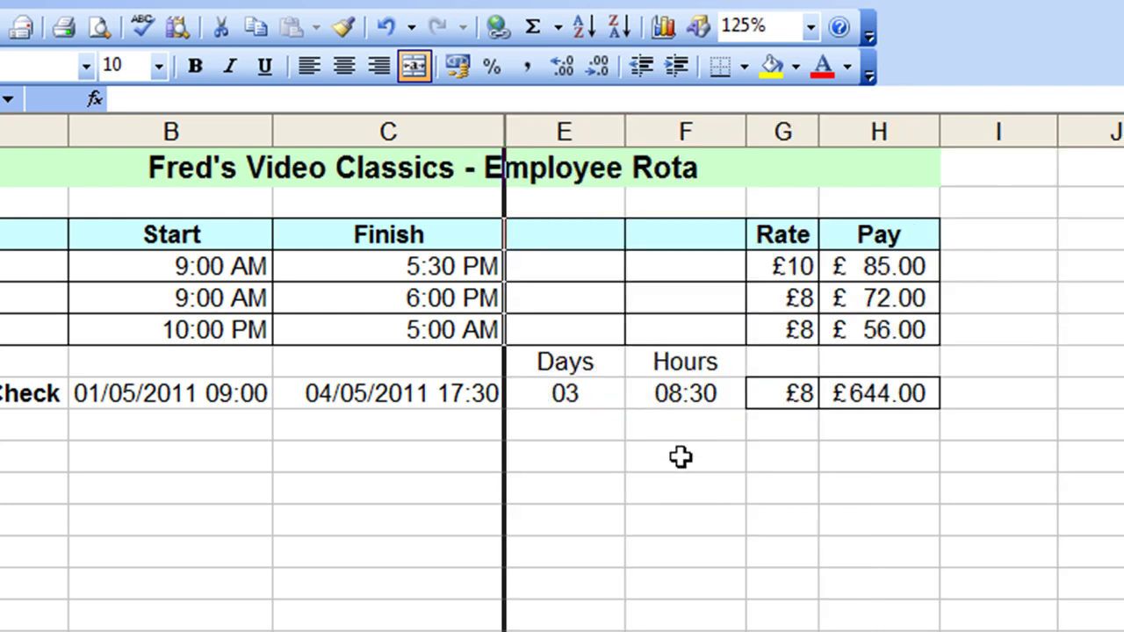
pyautogui.moveTo(728, 445); pyautogui.dragTo(665, 416)
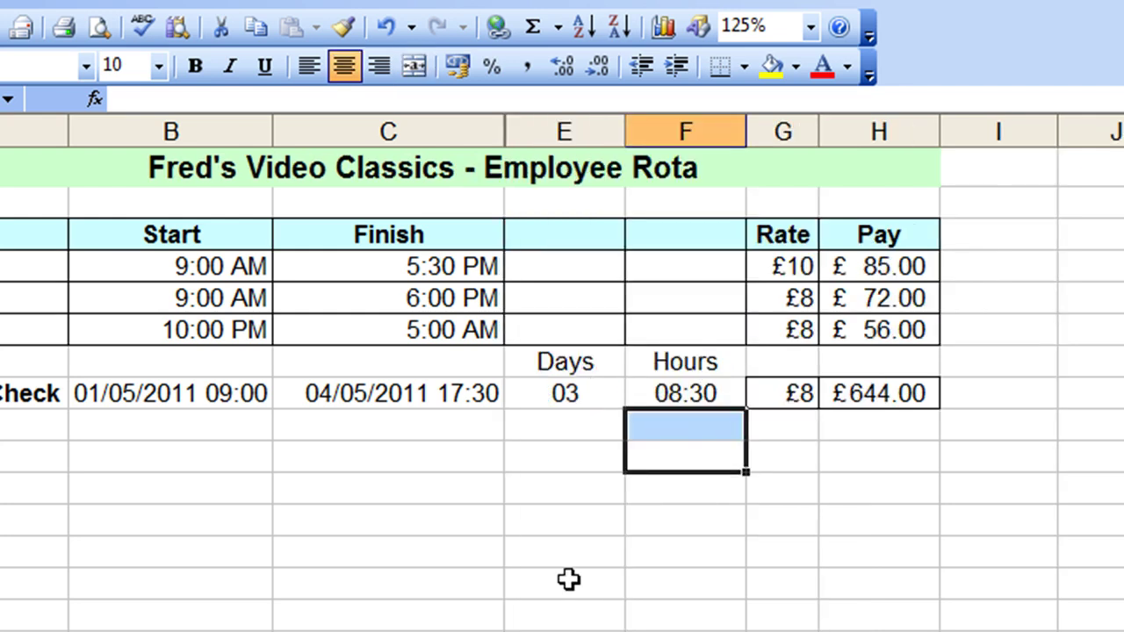
pyautogui.click(927, 452)
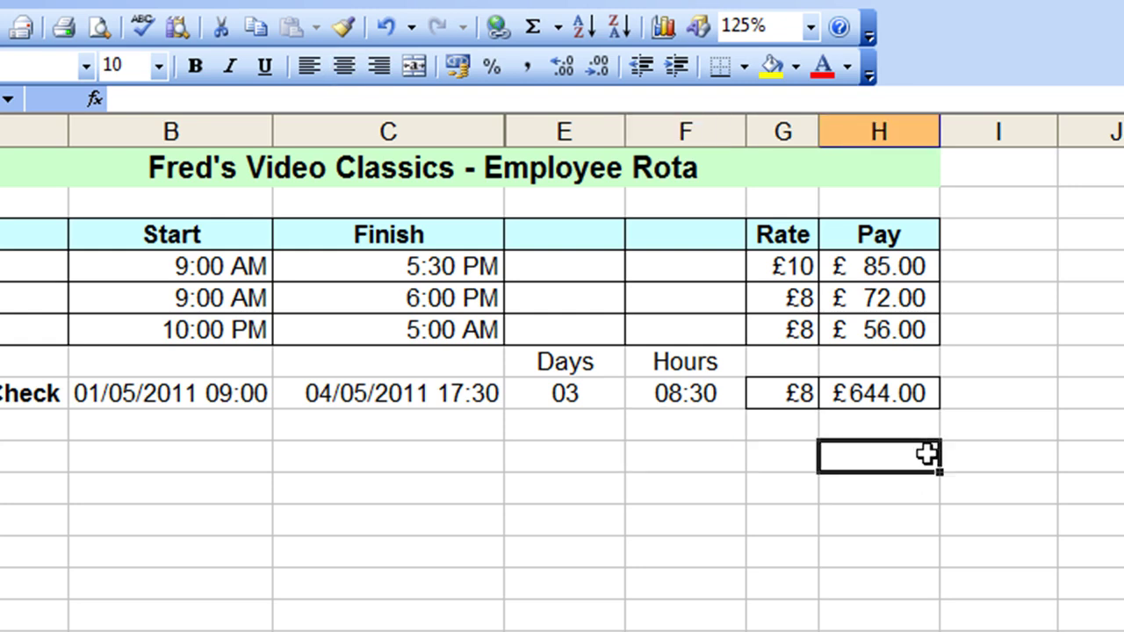